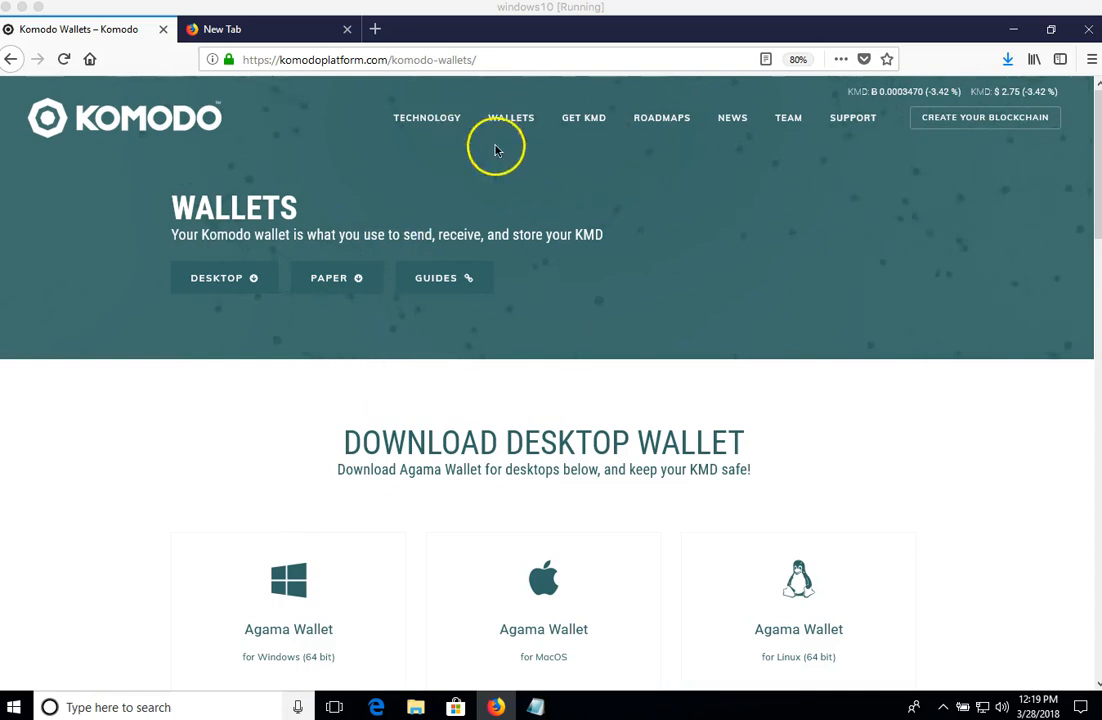
# Run the AgamaApp-0.2.30c-beta-windows-installer from its extracted folder in Downloads and allow it to make changes
pyautogui.scroll(-3, 381, 509)
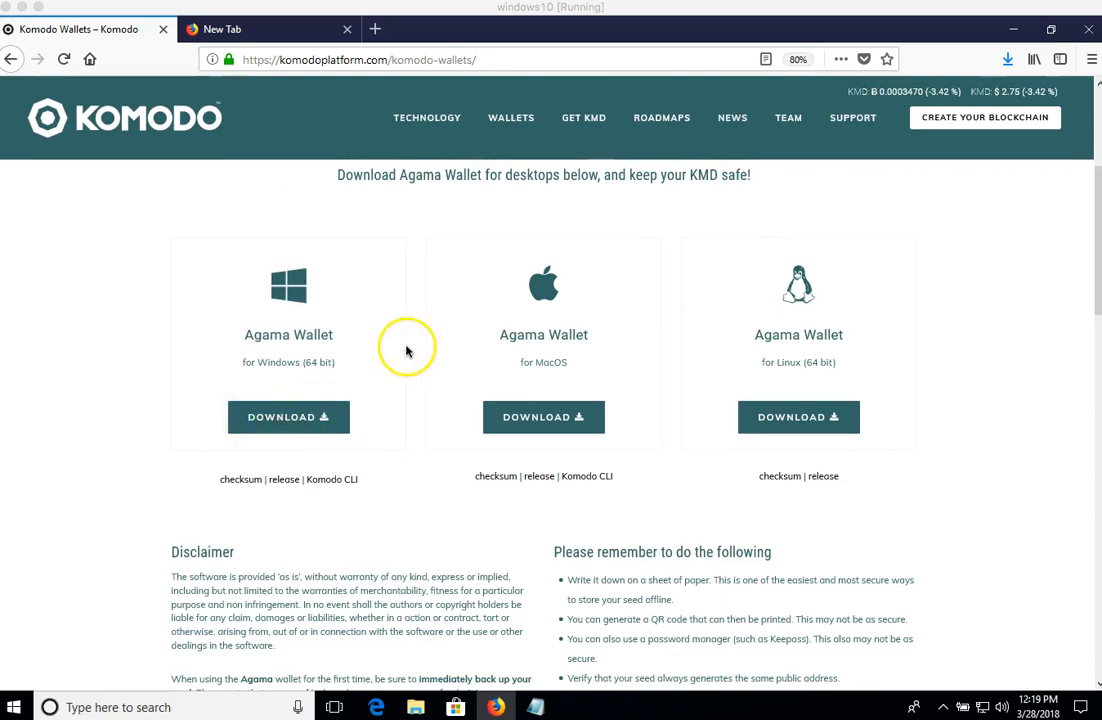
pyautogui.click(1007, 60)
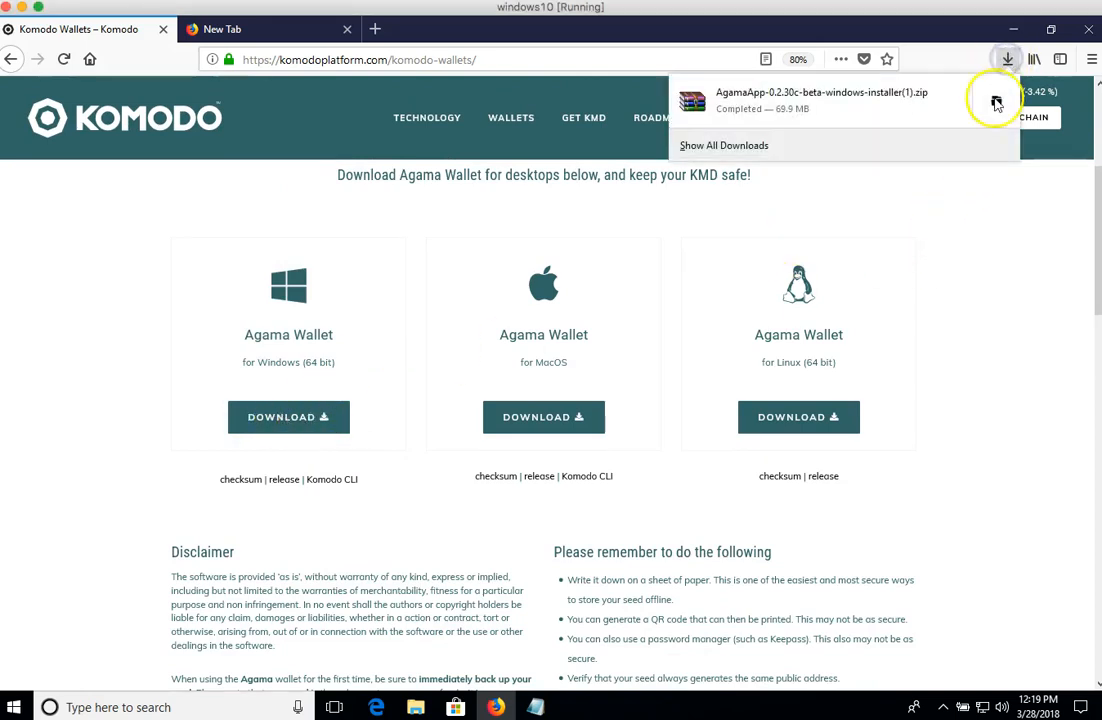
pyautogui.click(995, 104)
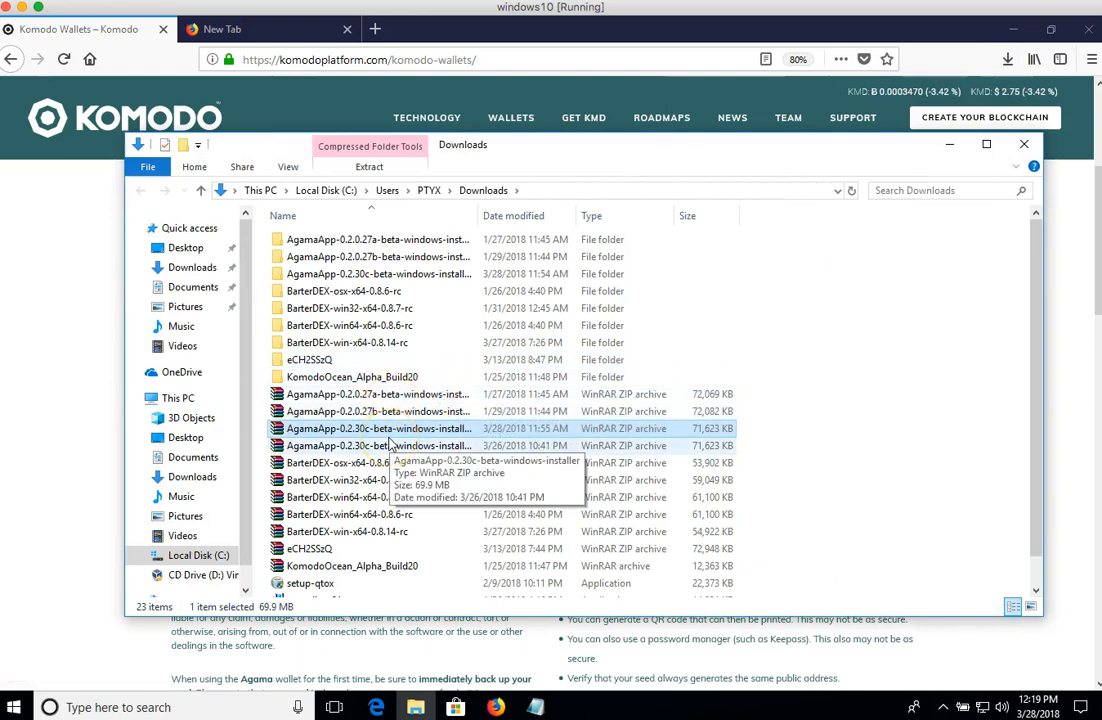
pyautogui.doubleClick(347, 274)
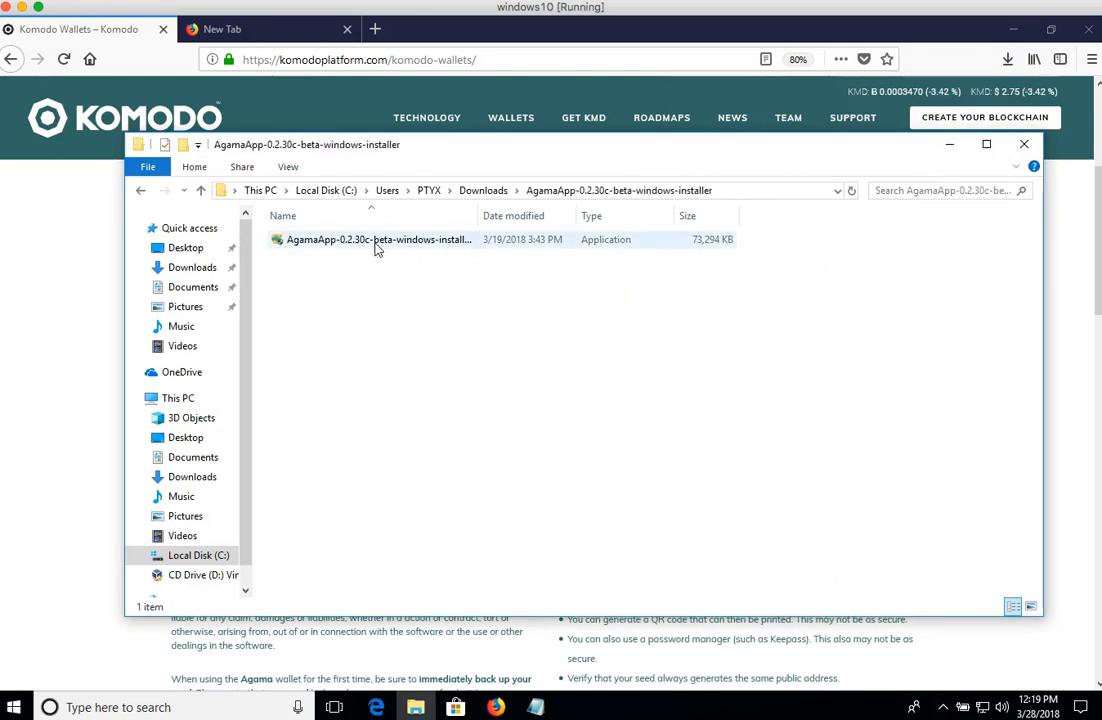
pyautogui.doubleClick(374, 246)
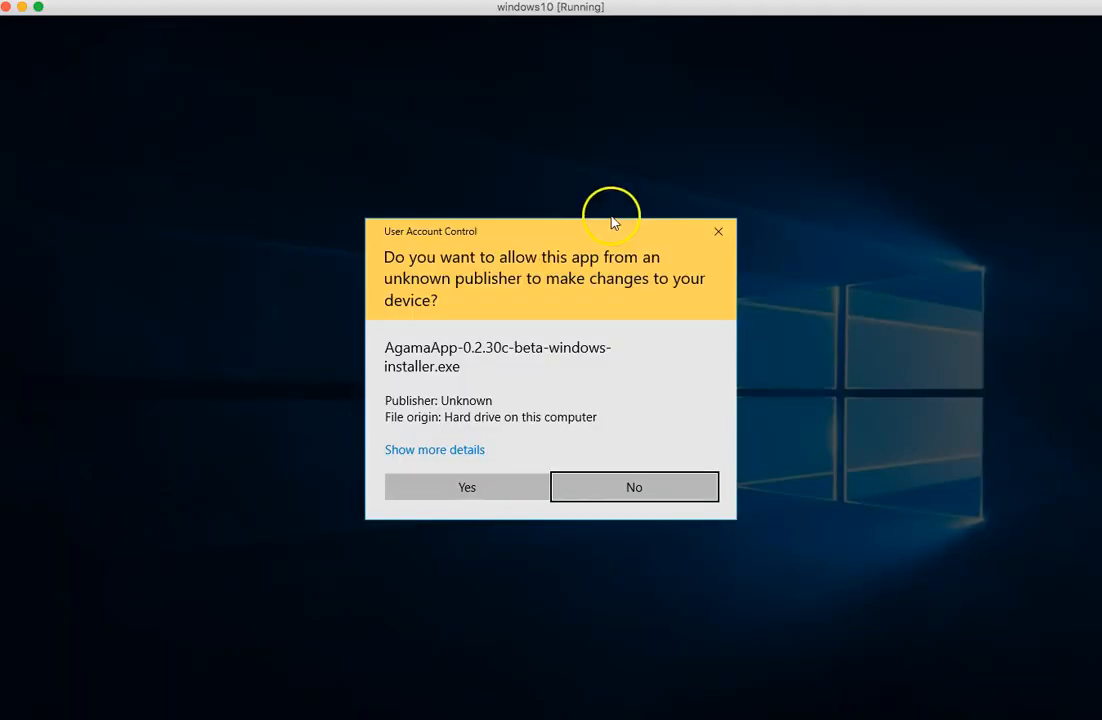
pyautogui.click(460, 486)
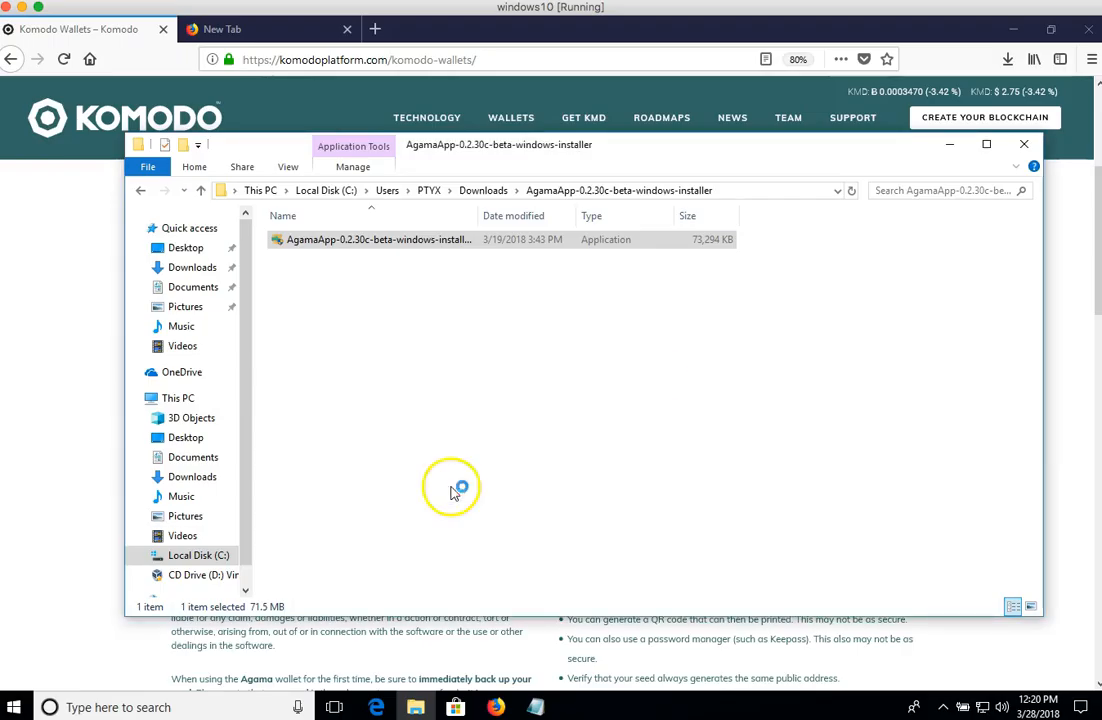
# Minimize the browser and the installer folder window to clear the desktop for the setup wizard
pyautogui.click(1013, 30)
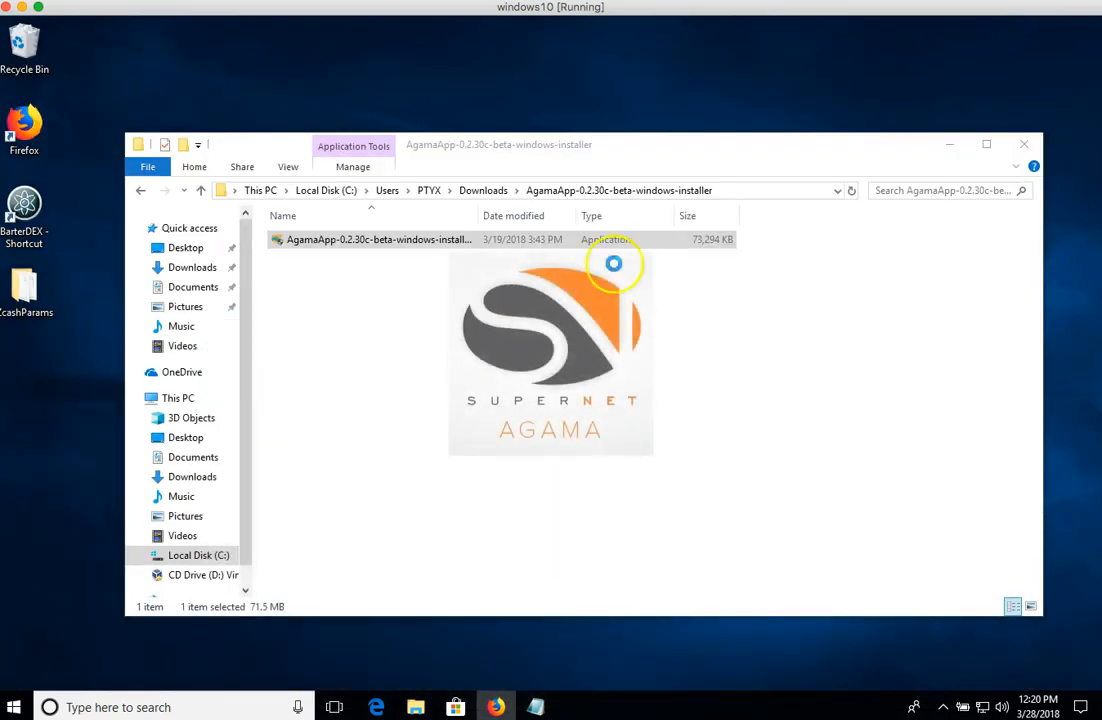
pyautogui.click(951, 144)
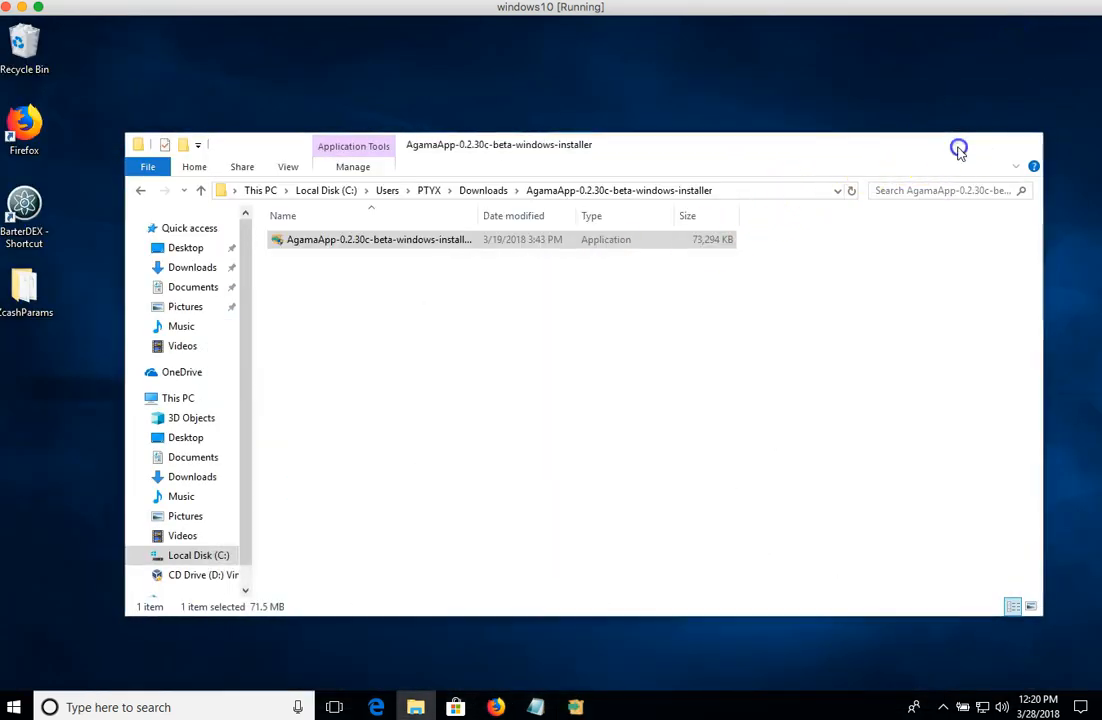
pyautogui.click(509, 439)
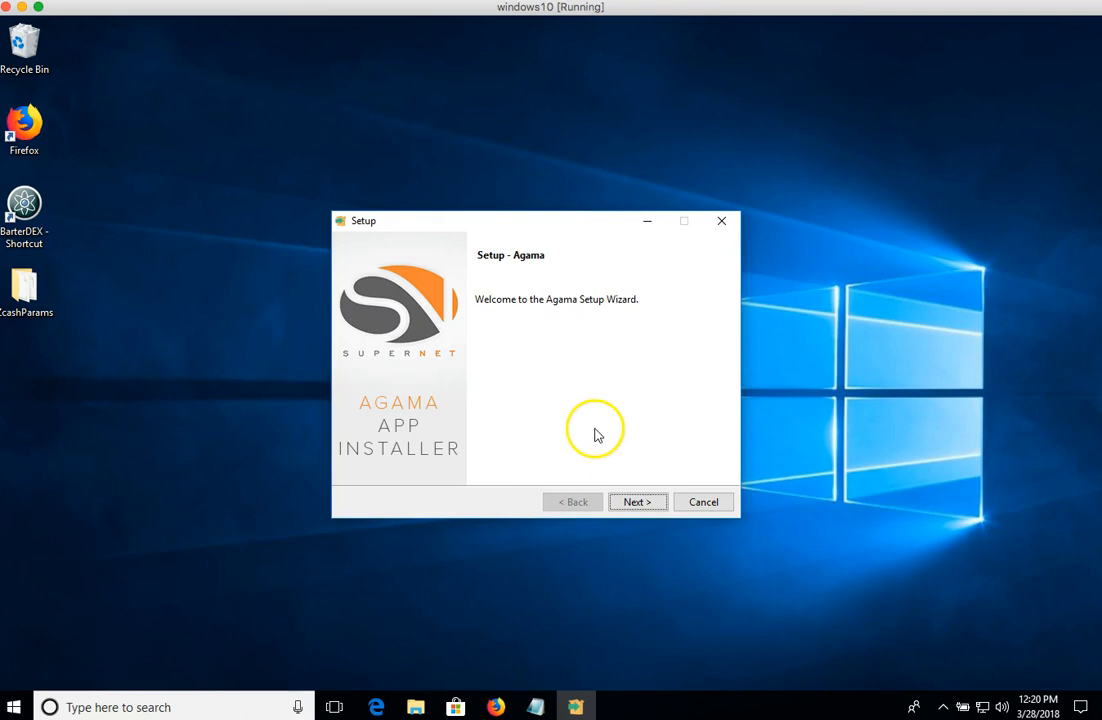
# Accept the license agreement in the Agama setup wizard and start the installation
pyautogui.click(641, 504)
pyautogui.click(475, 446)
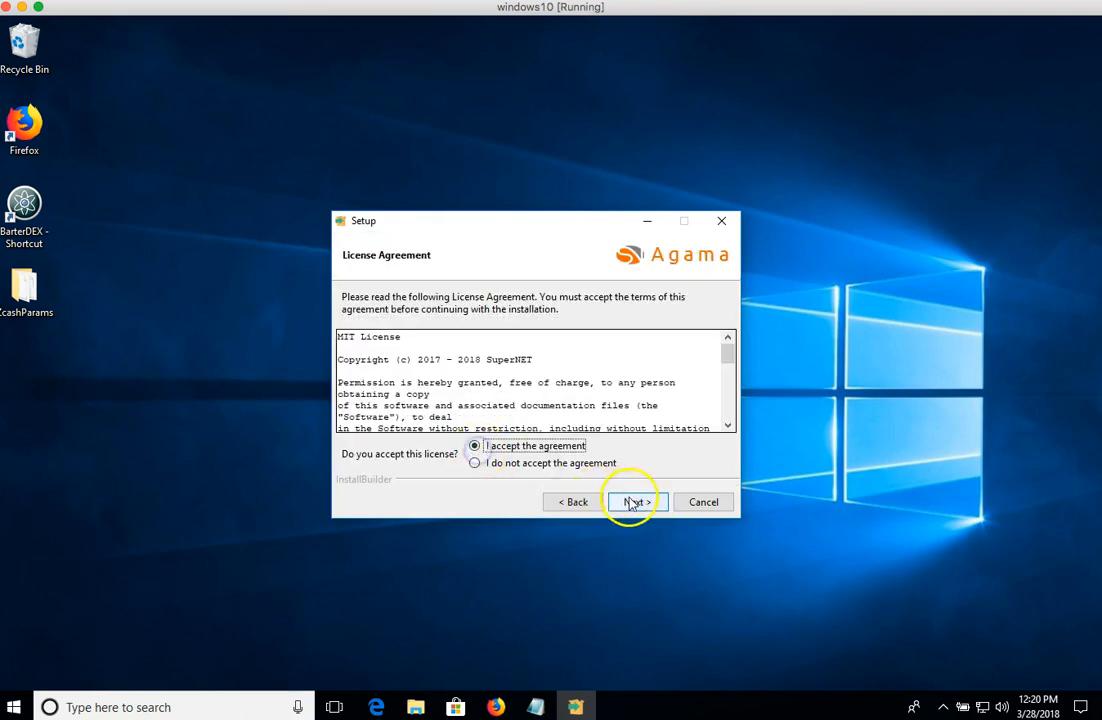
pyautogui.click(634, 503)
pyautogui.click(634, 503)
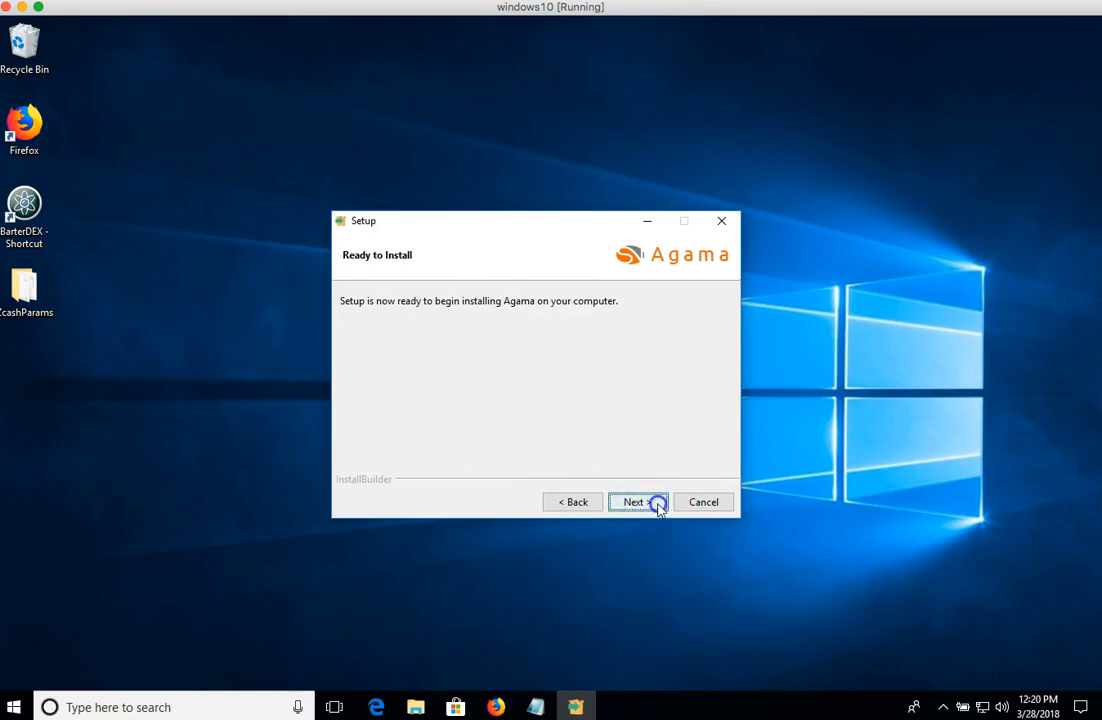
pyautogui.click(652, 505)
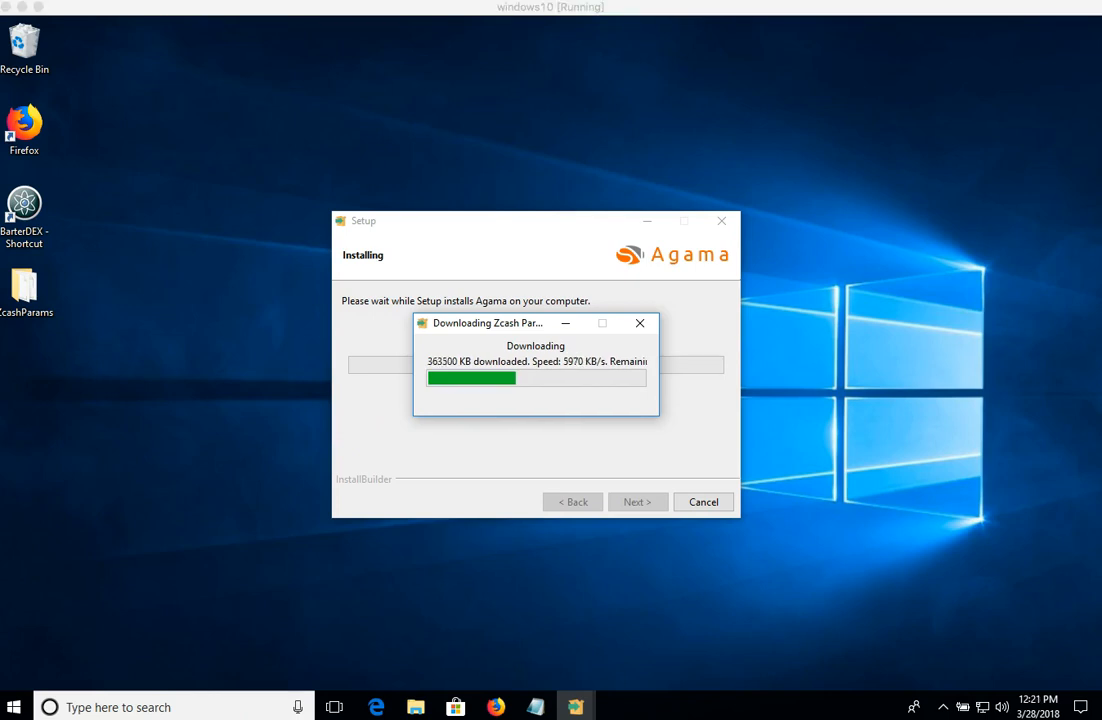
pyautogui.click(91, 579)
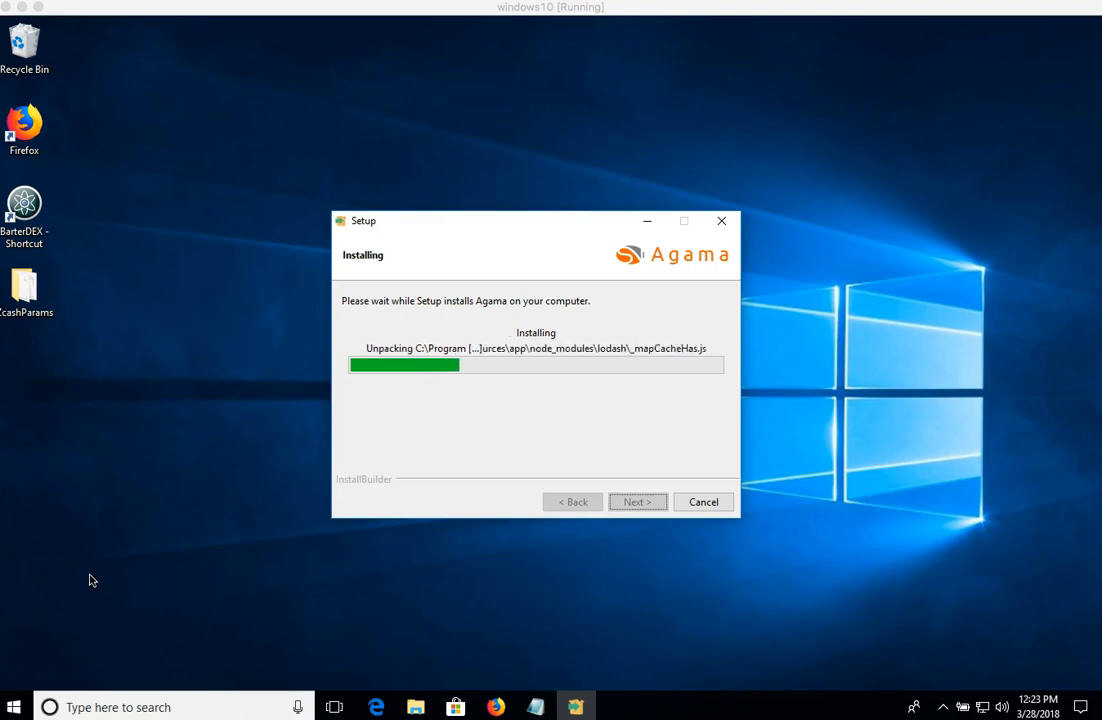
# Open Notepad, move its blank window away from the middle of the desktop, and bring the Agama setup back in front
pyautogui.click(536, 705)
pyautogui.click(664, 227)
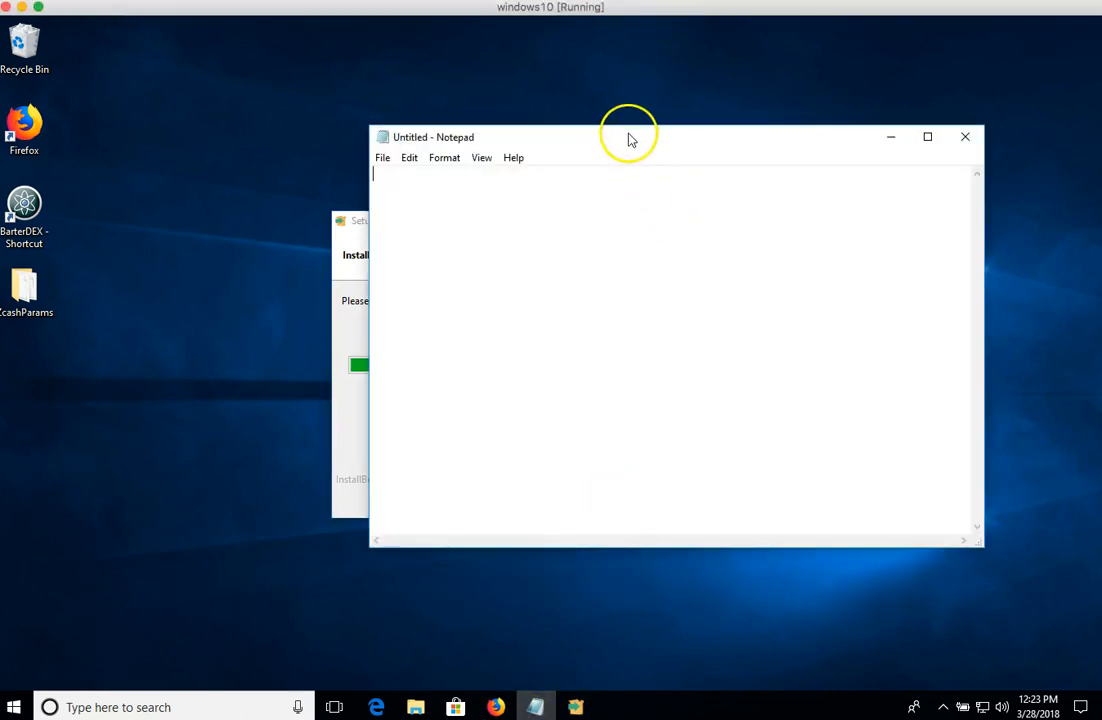
pyautogui.moveTo(624, 134); pyautogui.dragTo(735, 59)
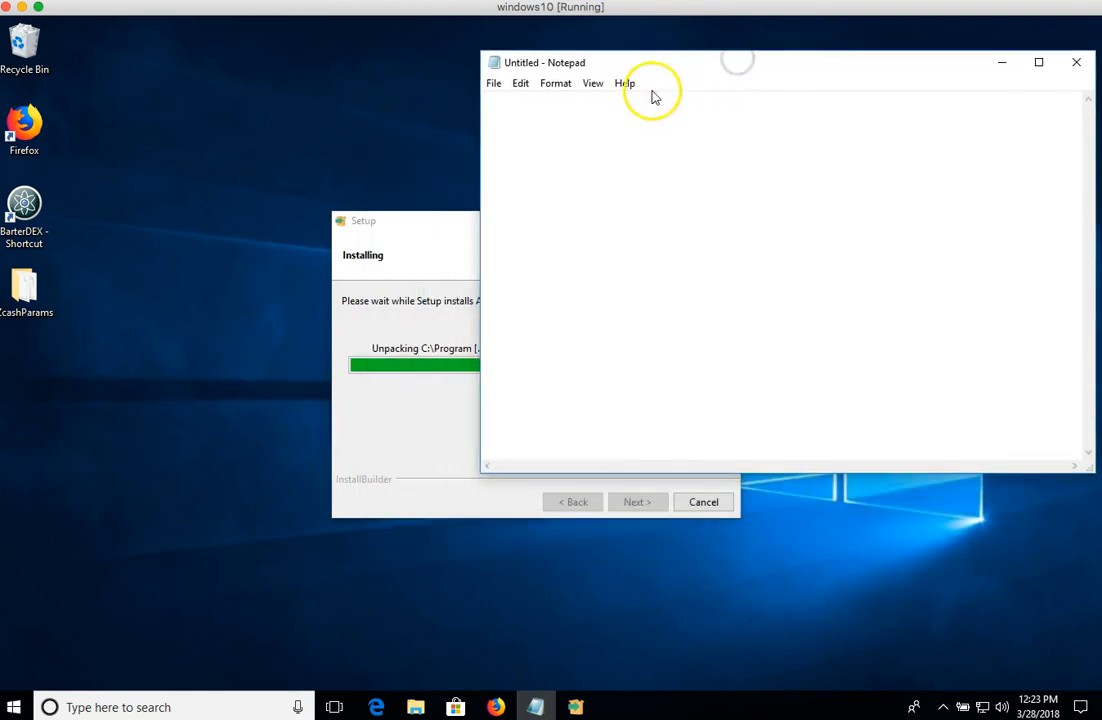
pyautogui.click(450, 241)
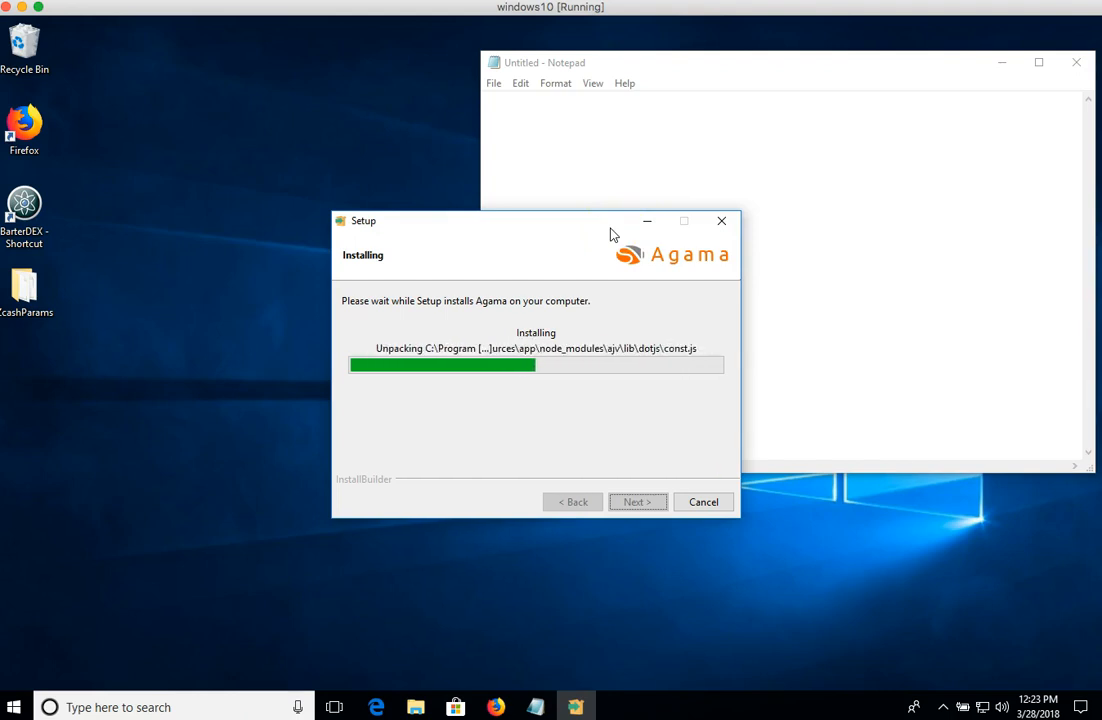
# Finish the Agama setup with the option to launch the wallet enabled
pyautogui.click(123, 372)
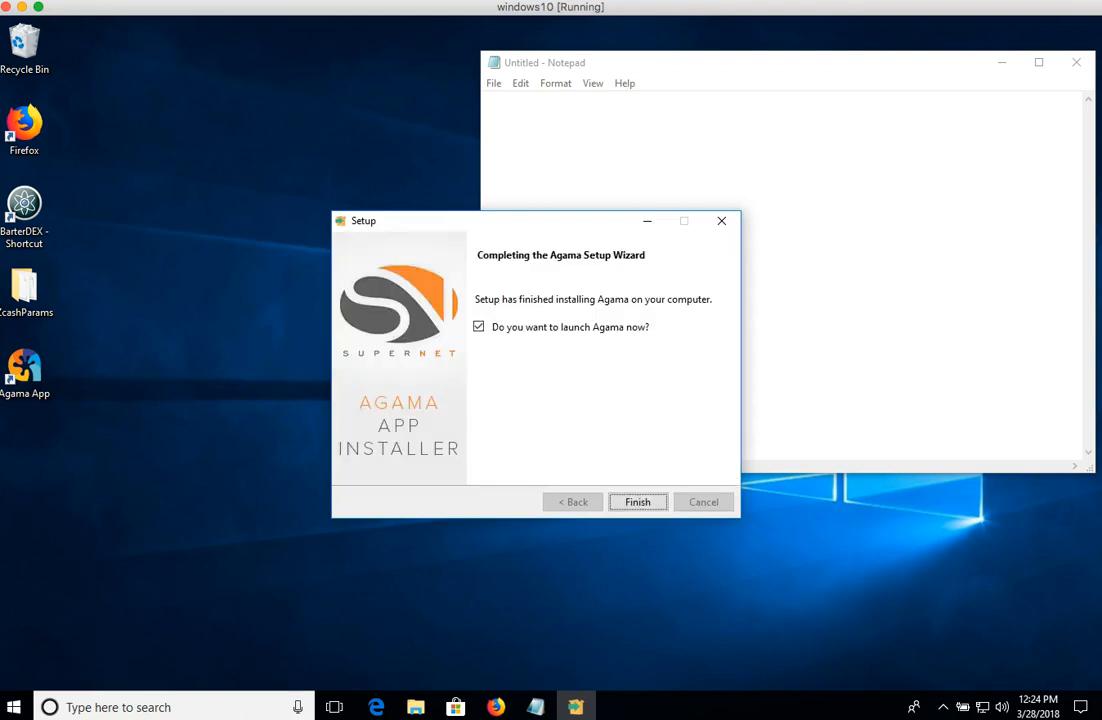
pyautogui.click(637, 502)
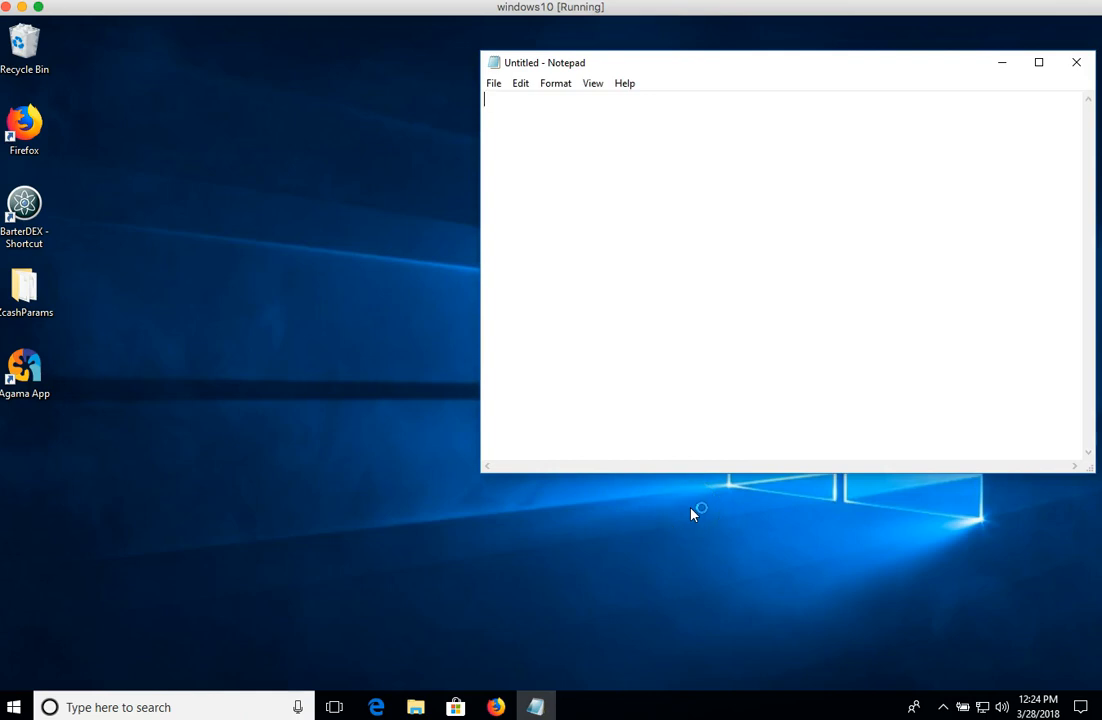
pyautogui.click(622, 295)
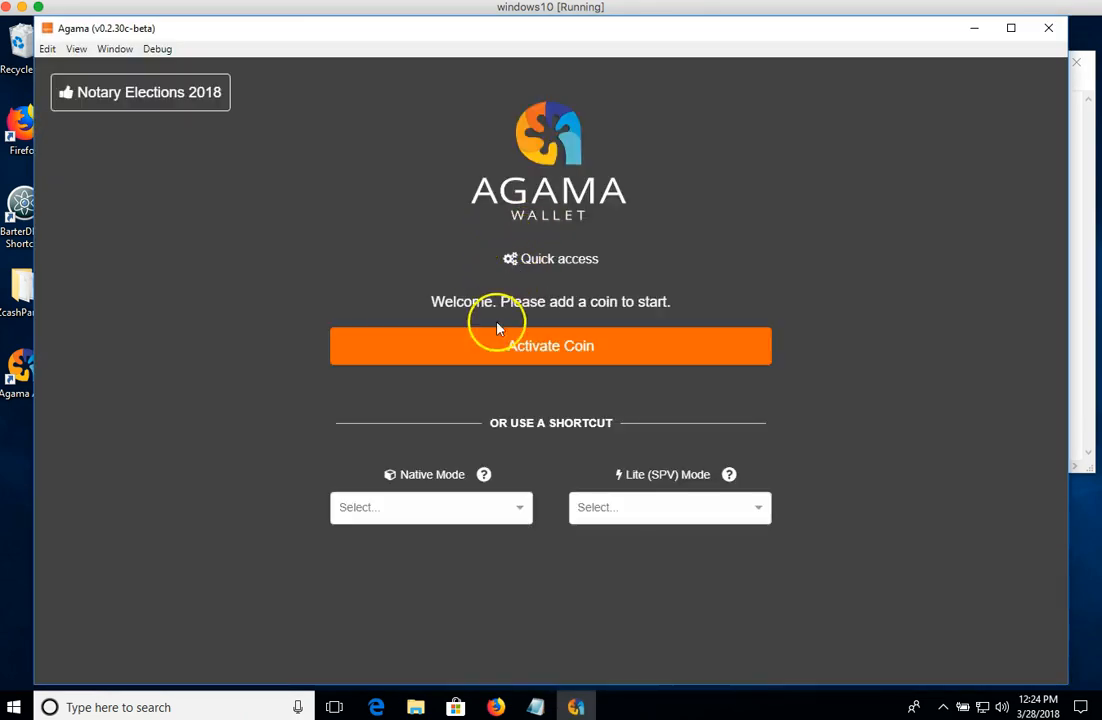
# Activate the Komodo (KMD) coin in Lite (SPV) Mode
pyautogui.click(568, 340)
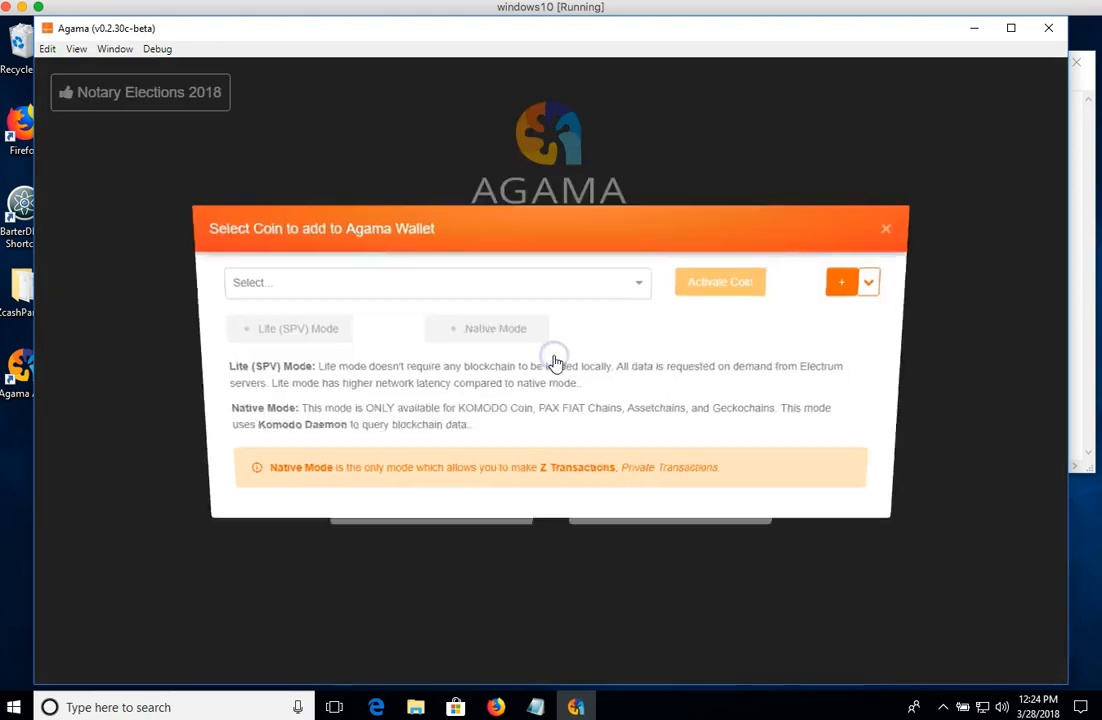
pyautogui.click(576, 287)
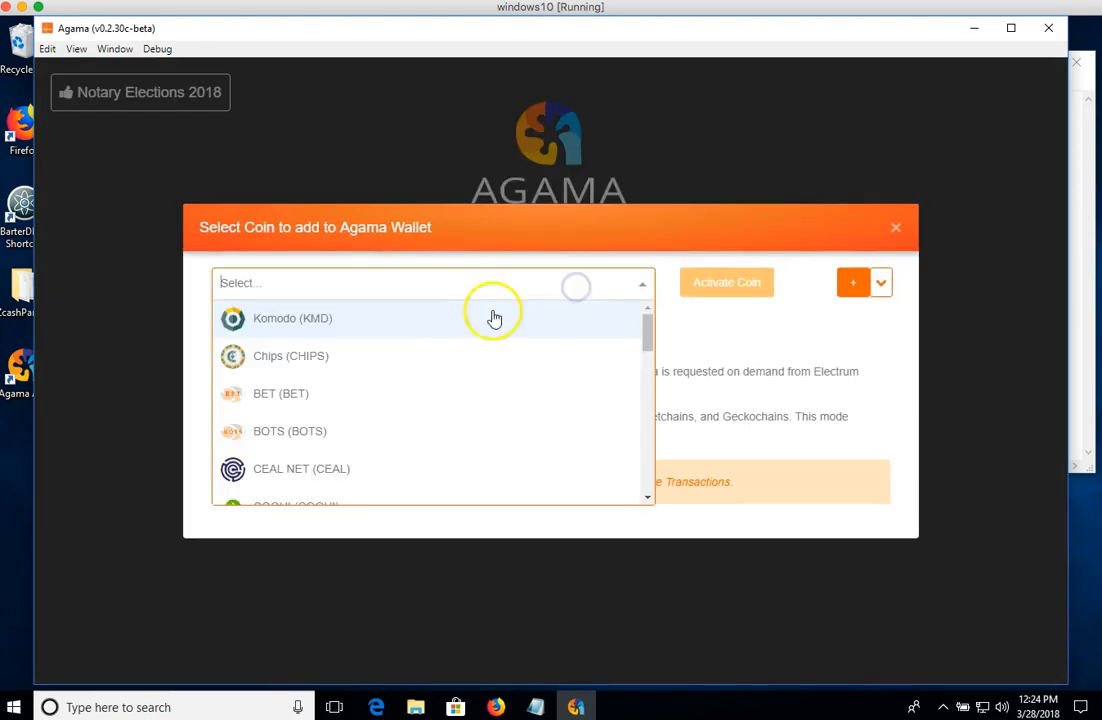
pyautogui.click(450, 319)
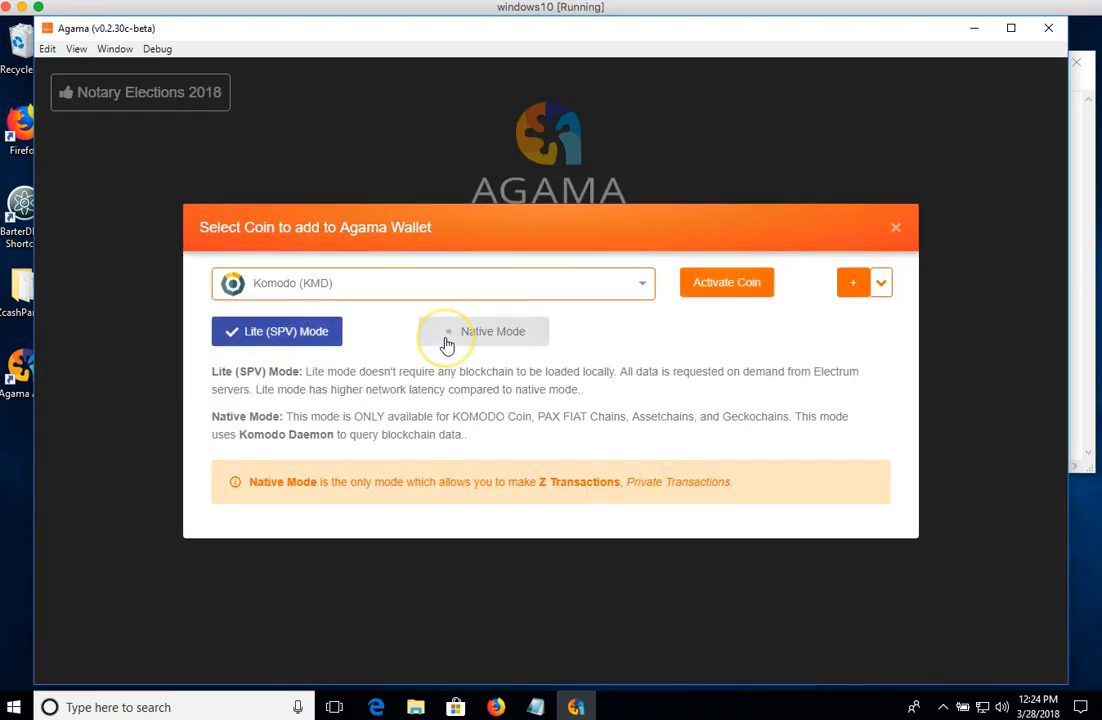
pyautogui.click(447, 343)
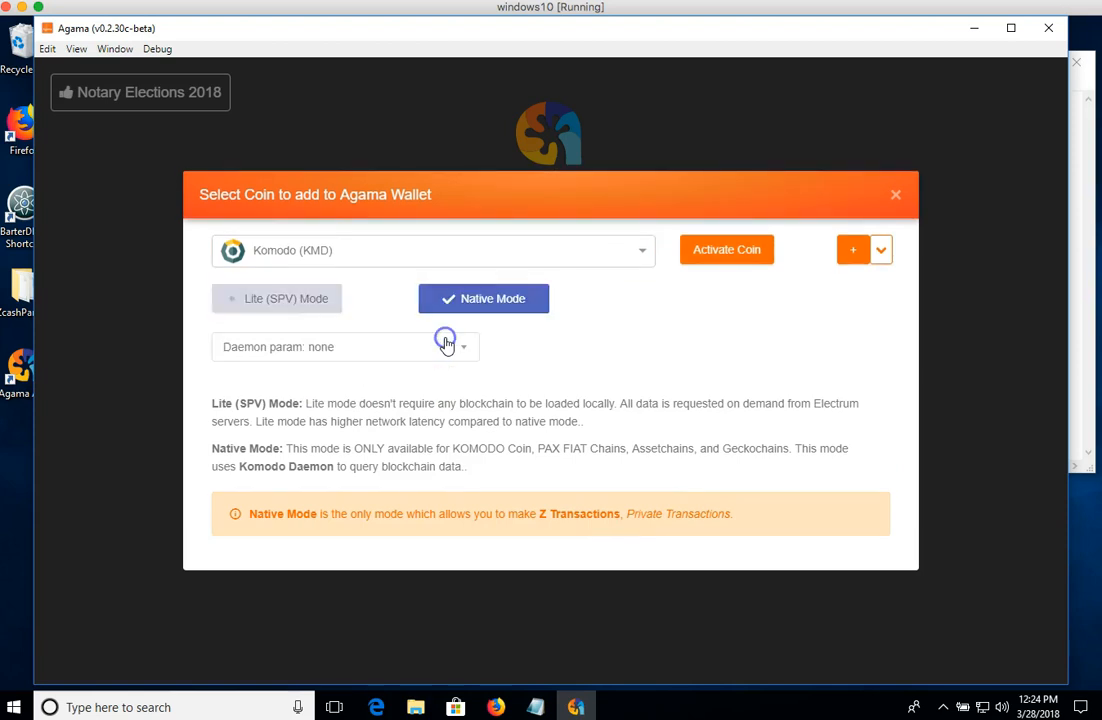
pyautogui.click(291, 309)
pyautogui.click(725, 284)
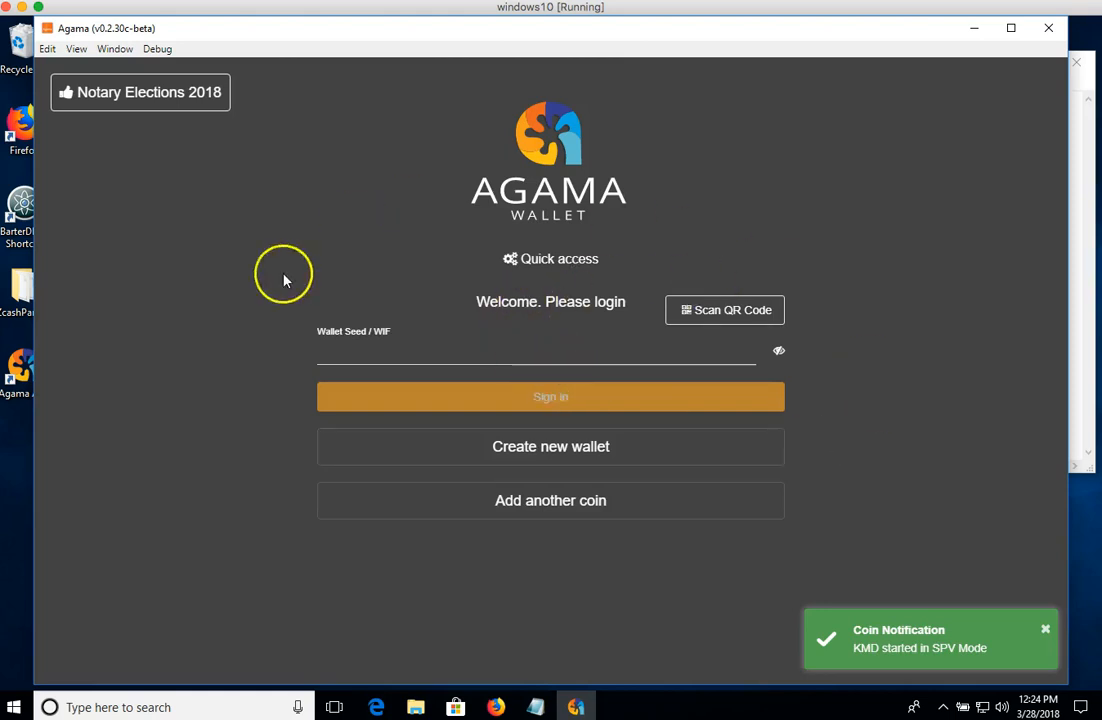
# Start creating a new wallet and copy the generated Iguana (256 bits) wallet seed
pyautogui.click(457, 350)
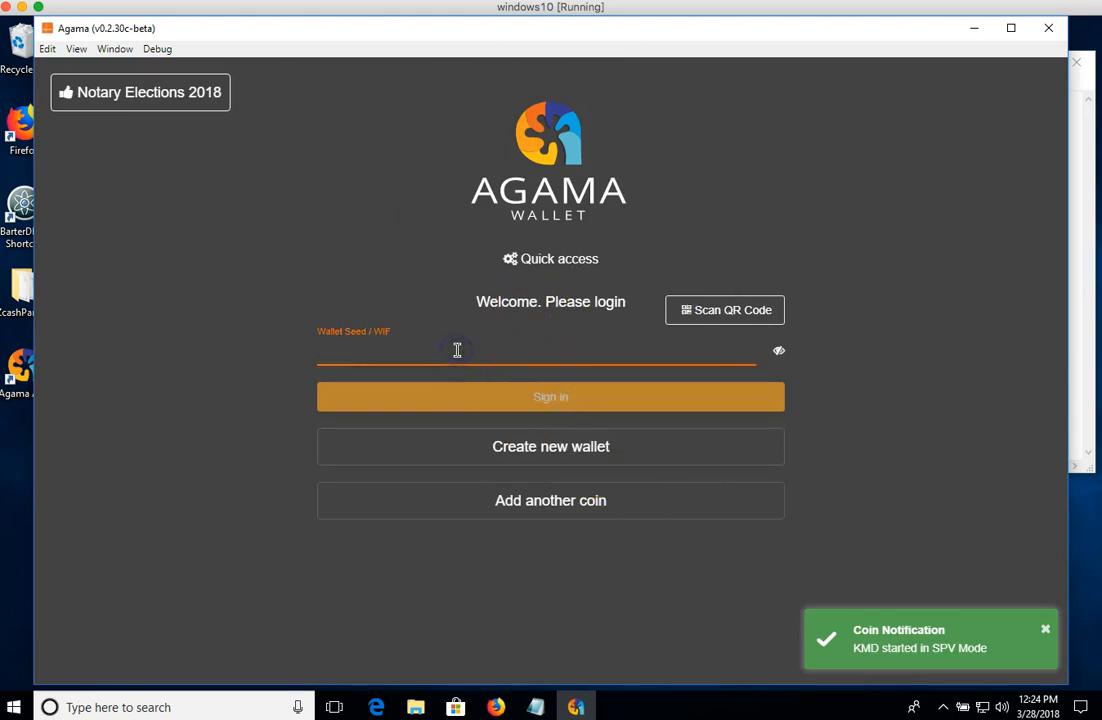
pyautogui.click(527, 451)
pyautogui.moveTo(647, 442); pyautogui.dragTo(310, 413)
pyautogui.rightClick(322, 410)
pyautogui.click(345, 425)
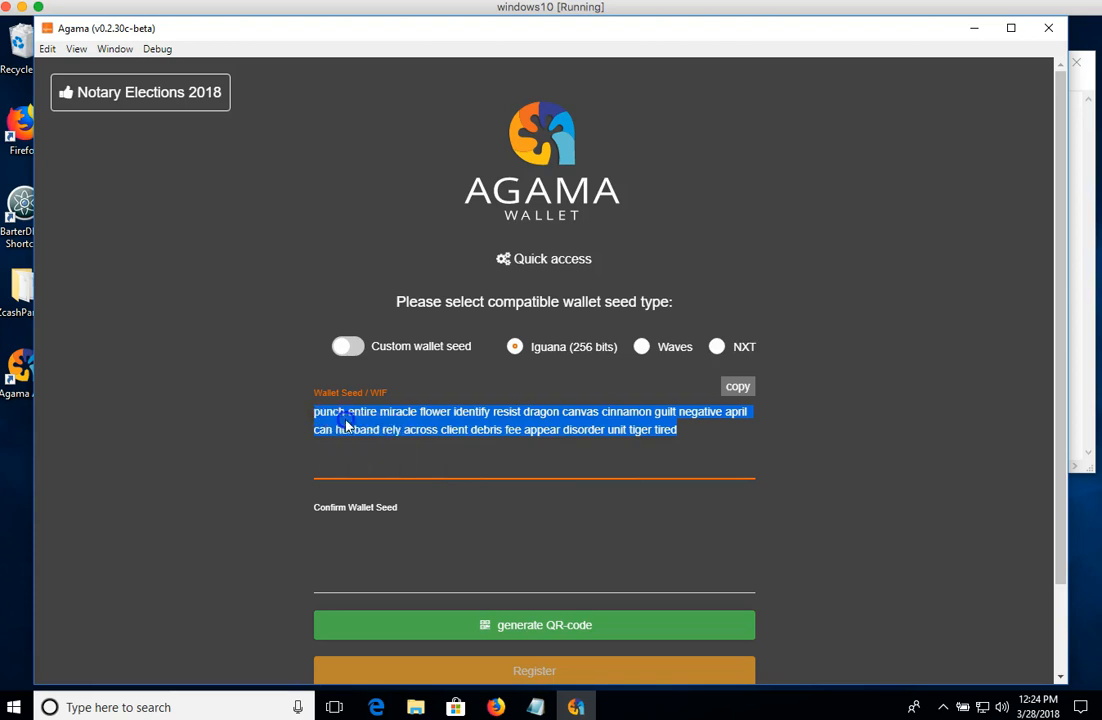
# Switch to Notepad and paste the wallet seed into the blank document as a backup
pyautogui.click(535, 707)
pyautogui.click(672, 180)
pyautogui.rightClick(672, 180)
pyautogui.click(716, 253)
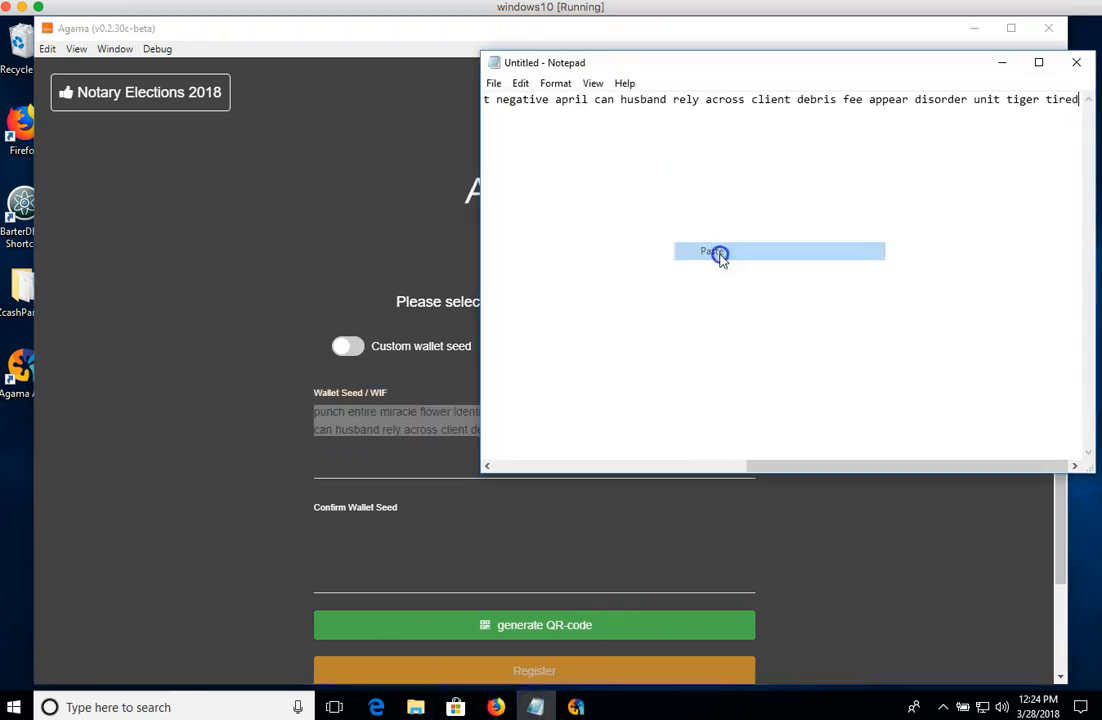
# Widen the Notepad window so nearly the whole wallet seed fits, and copy the full seed
pyautogui.moveTo(477, 191); pyautogui.dragTo(59, 182)
pyautogui.click(100, 97)
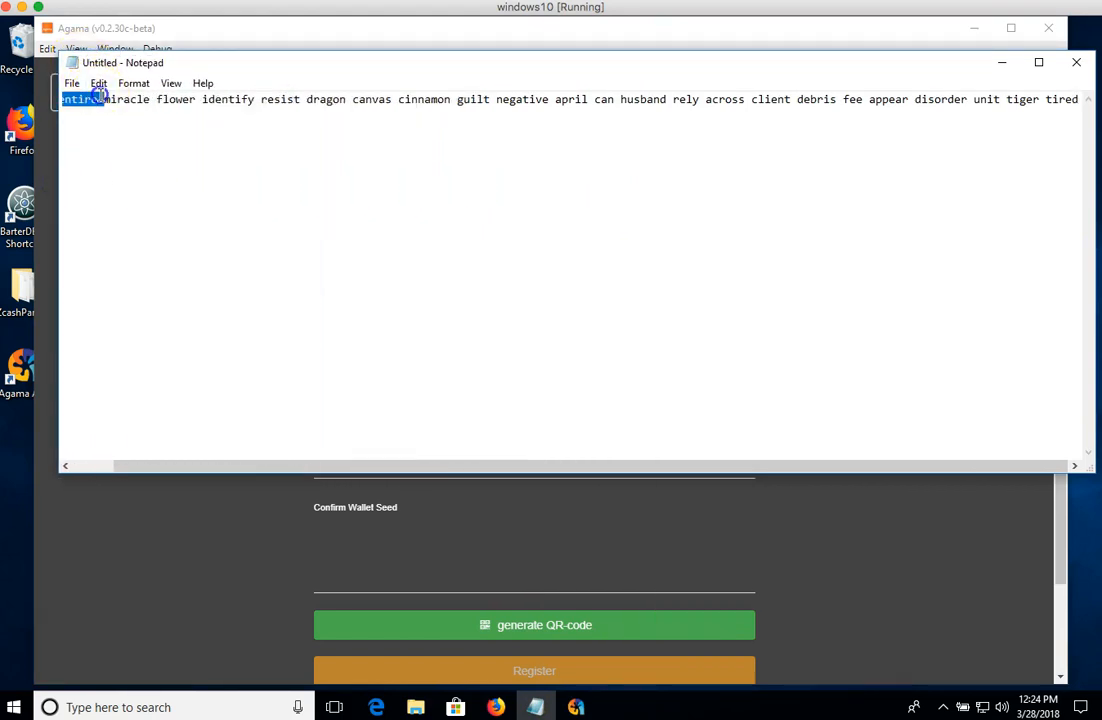
pyautogui.moveTo(487, 467); pyautogui.dragTo(663, 469)
pyautogui.hotkey('ctrl', 'a')
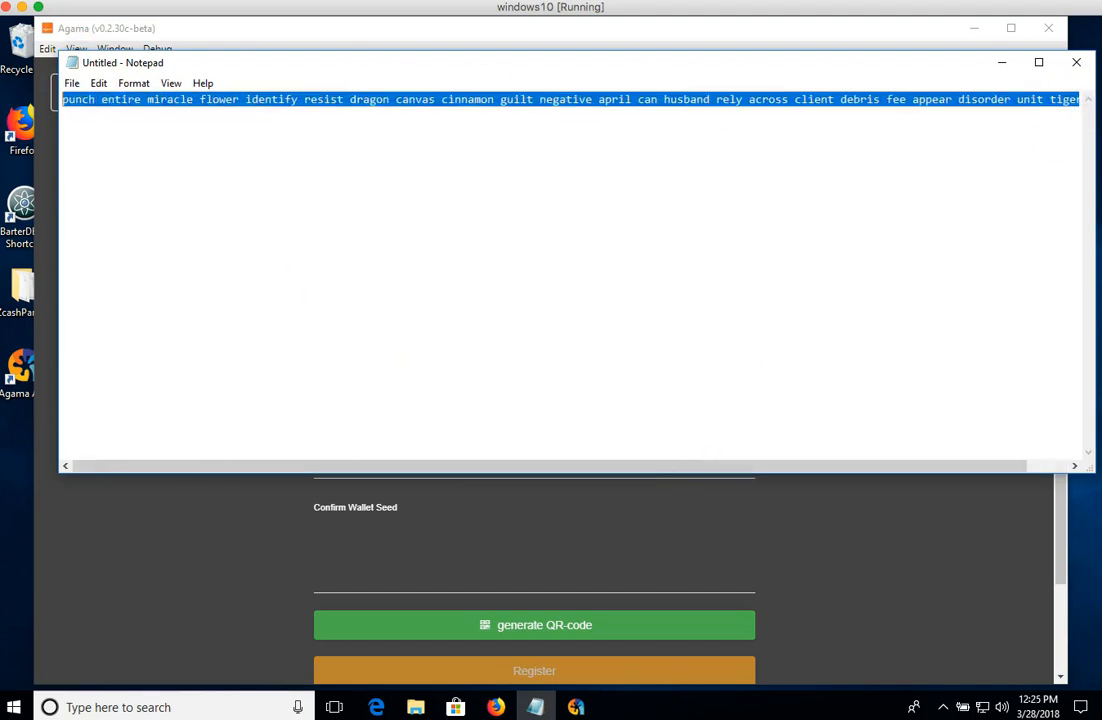
pyautogui.rightClick(105, 110)
pyautogui.click(150, 158)
# Check the beginning and end of the wallet seed line in Notepad
pyautogui.press('Right')
pyautogui.press('Return')
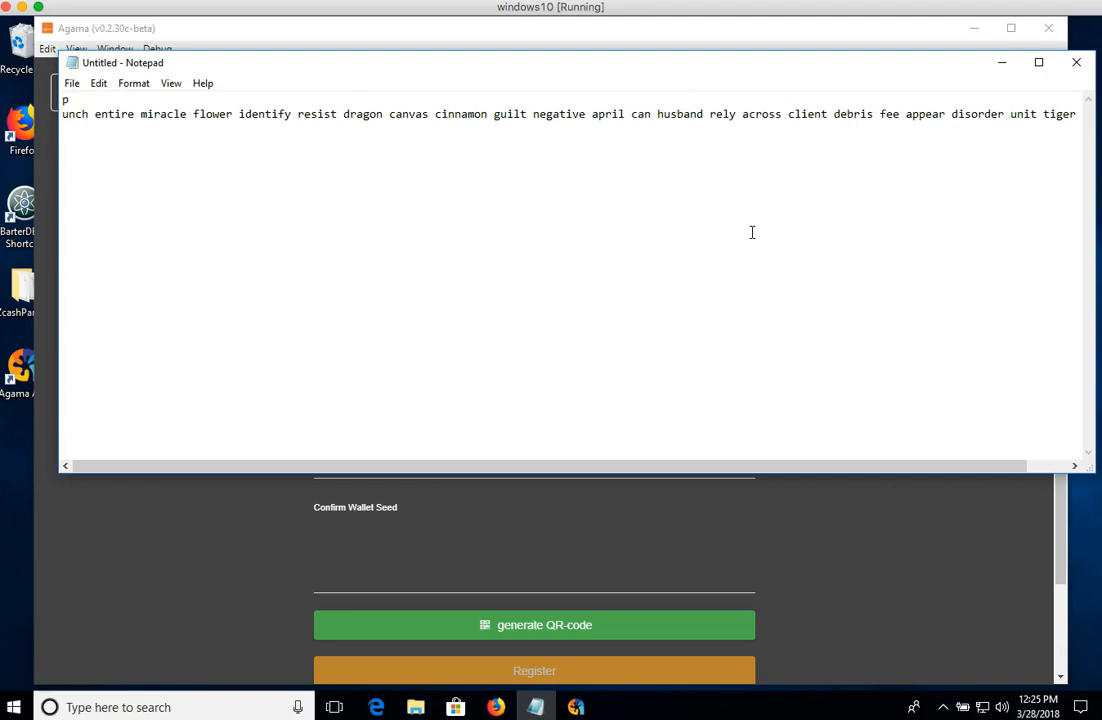
pyautogui.press('BackSpace')
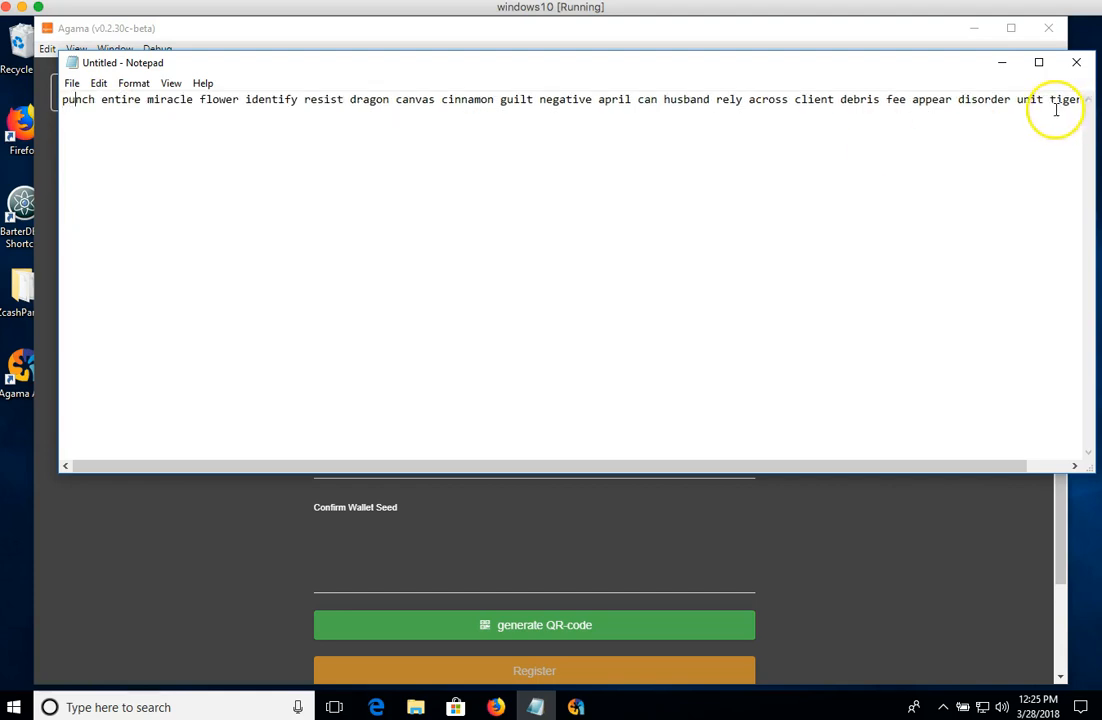
pyautogui.press('End')
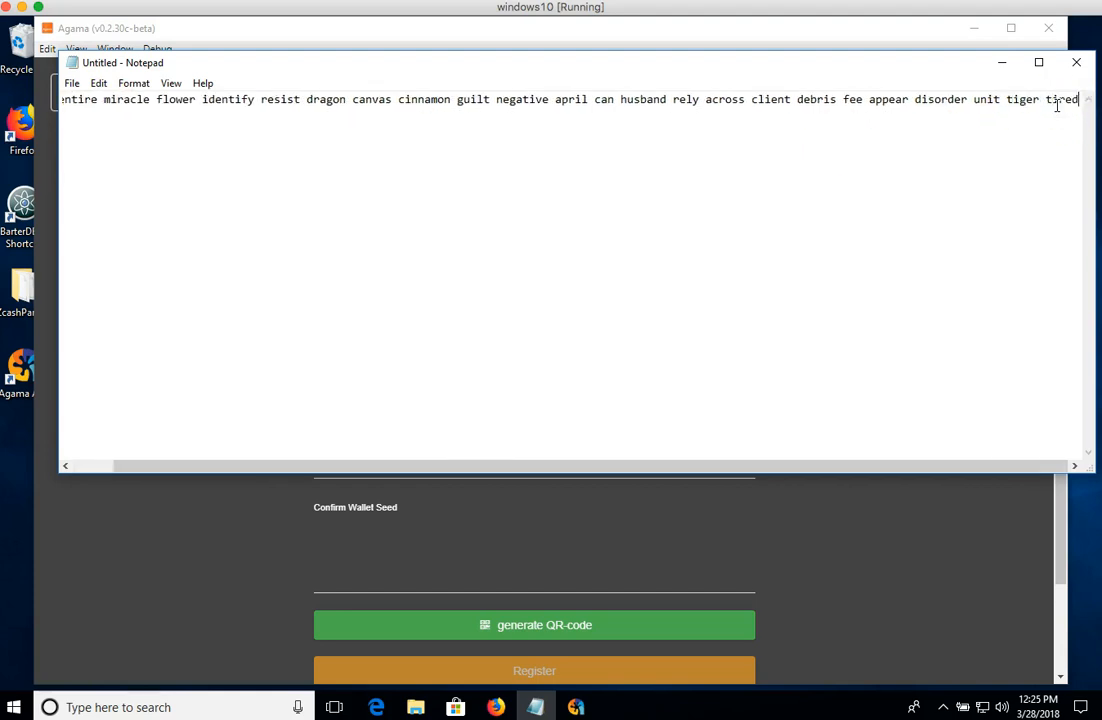
pyautogui.press('Home')
# Return to the Agama wallet, paste the seed into the Confirm Wallet Seed field, and submit the registration
pyautogui.click(511, 512)
pyautogui.click(375, 582)
pyautogui.rightClick(369, 534)
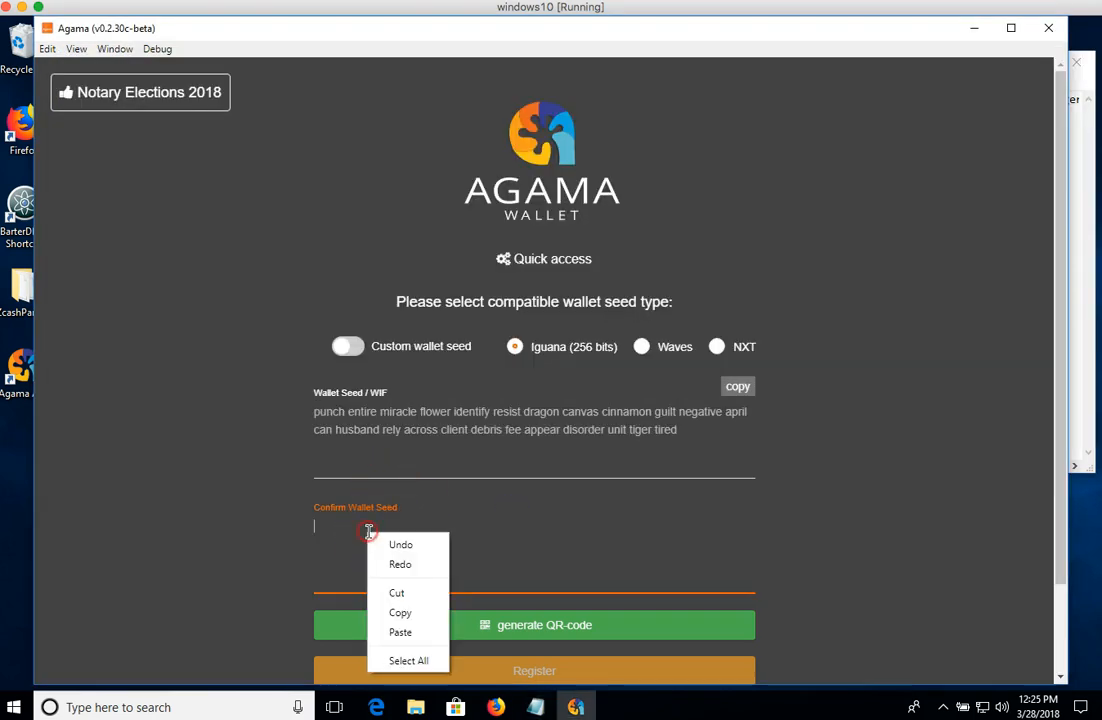
pyautogui.click(399, 633)
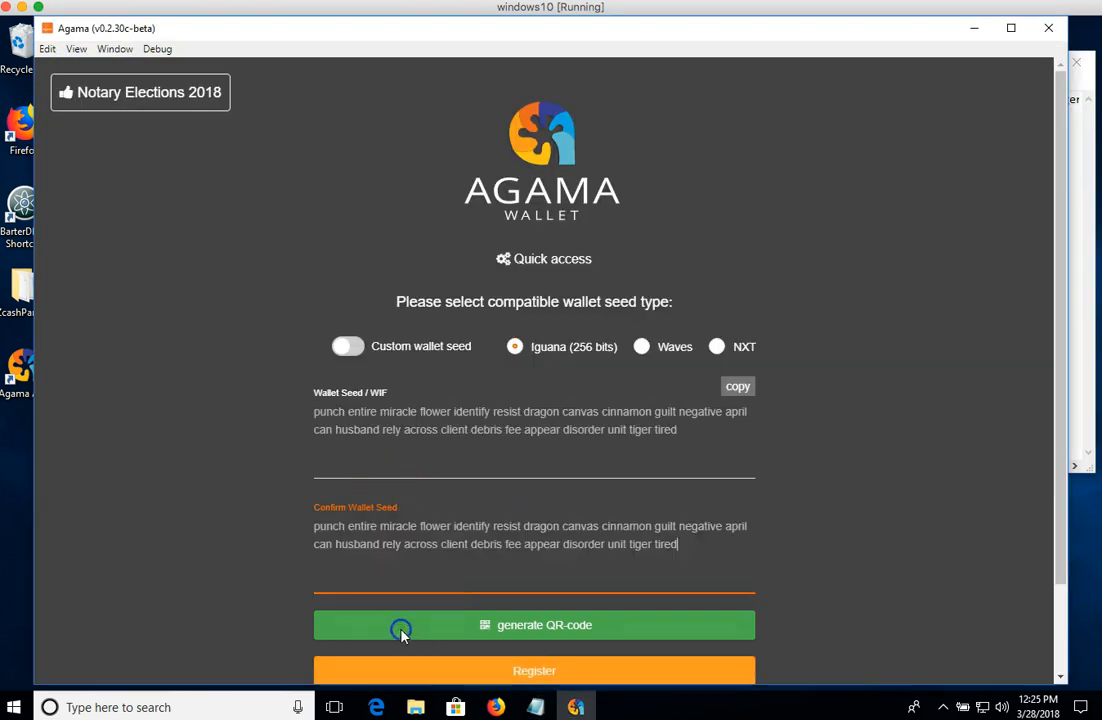
pyautogui.click(537, 668)
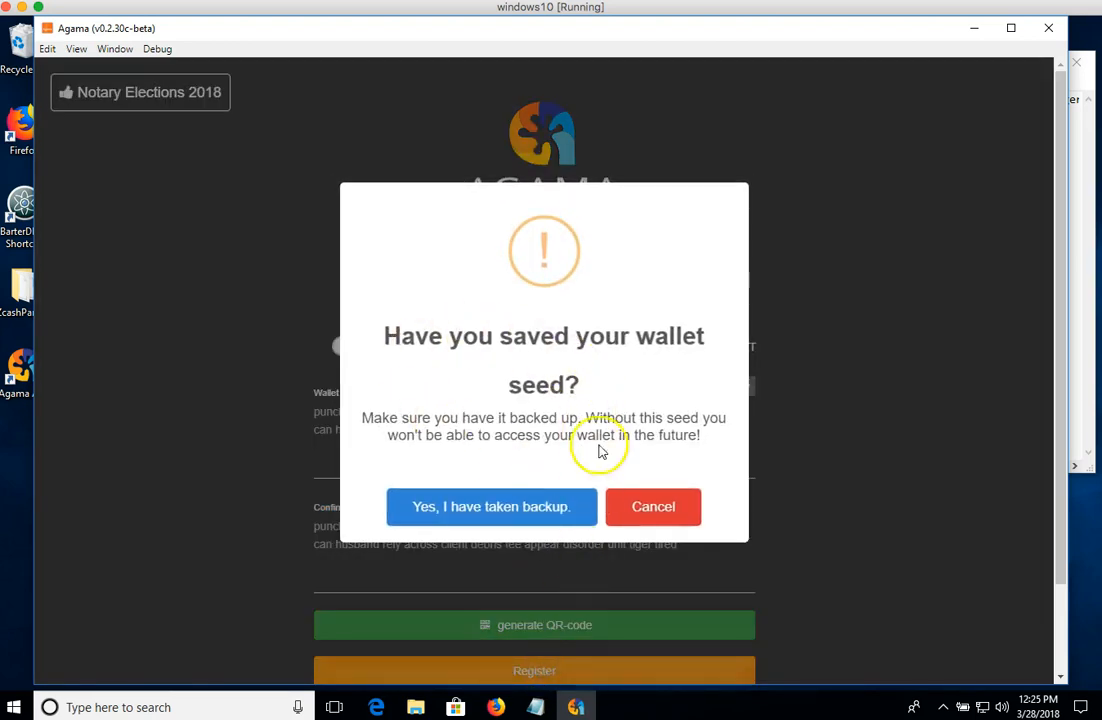
# Confirm that the wallet seed has been backed up, and copy the new wallet's KMD address
pyautogui.click(491, 506)
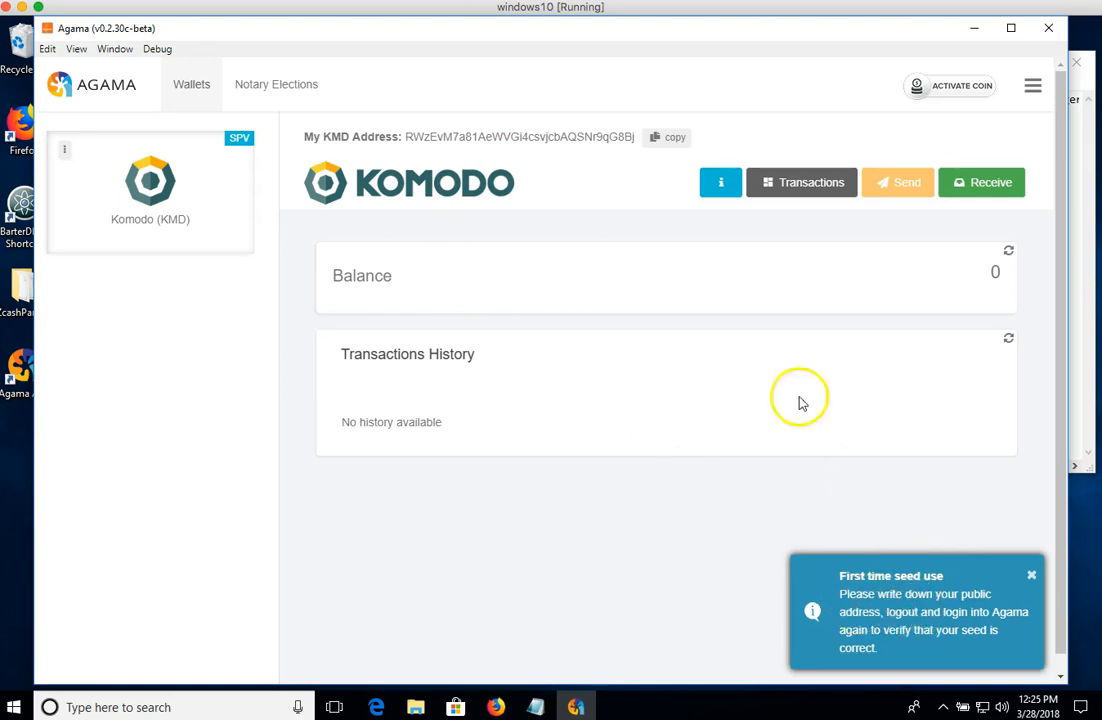
pyautogui.doubleClick(499, 139)
pyautogui.rightClick(500, 140)
pyautogui.click(517, 155)
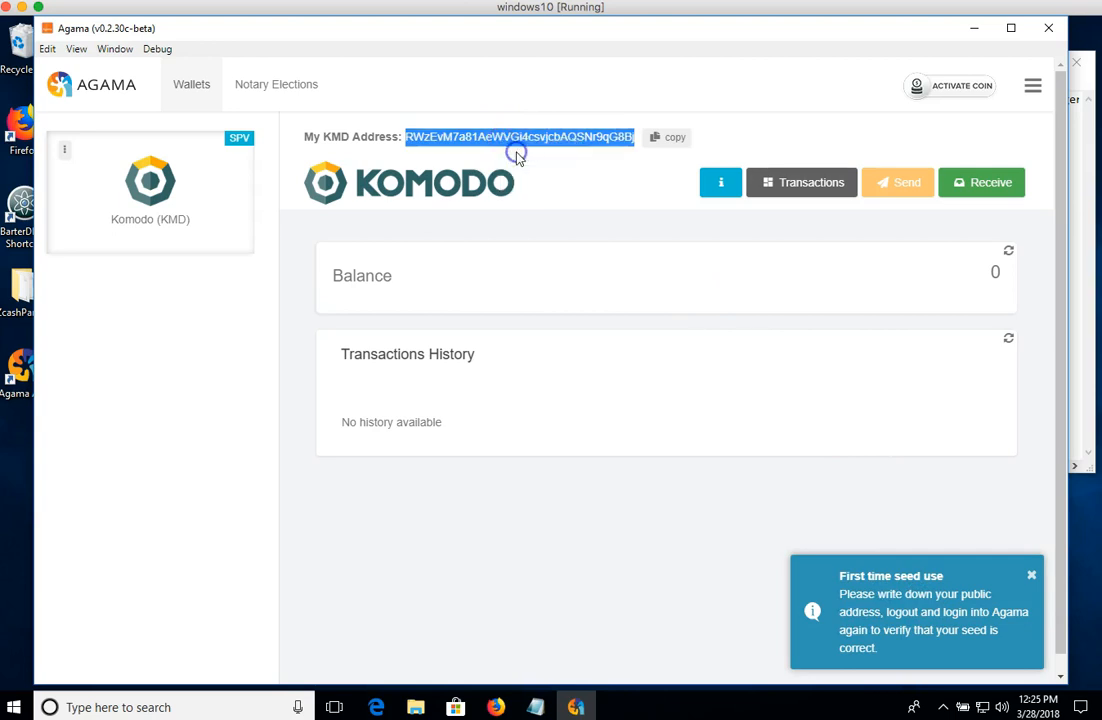
# Switch to Notepad and paste the KMD address on the line below the wallet seed
pyautogui.click(535, 707)
pyautogui.click(500, 272)
pyautogui.rightClick(499, 271)
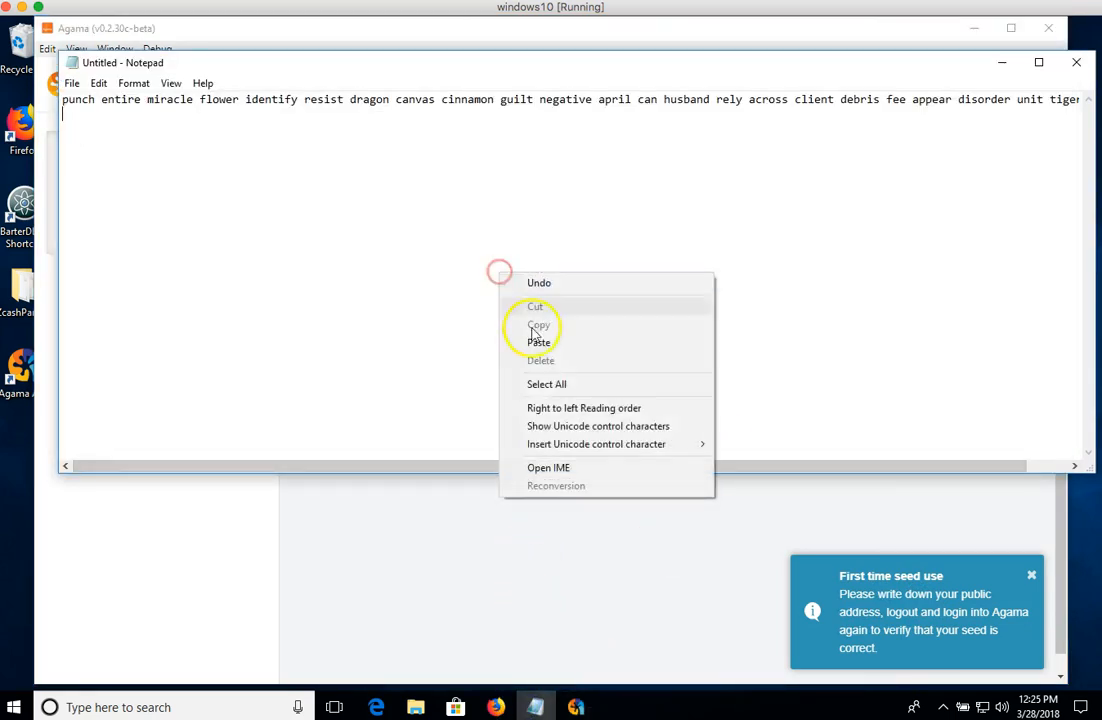
pyautogui.click(536, 340)
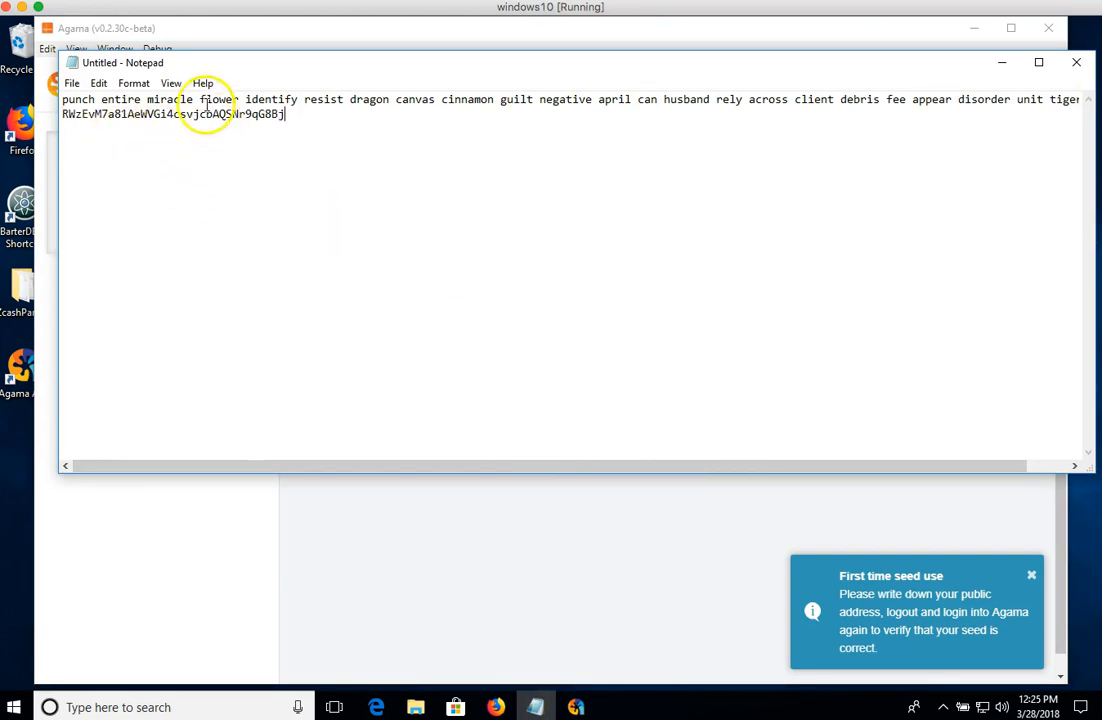
pyautogui.doubleClick(208, 114)
# Return to the Agama wallet and log out completely
pyautogui.click(443, 504)
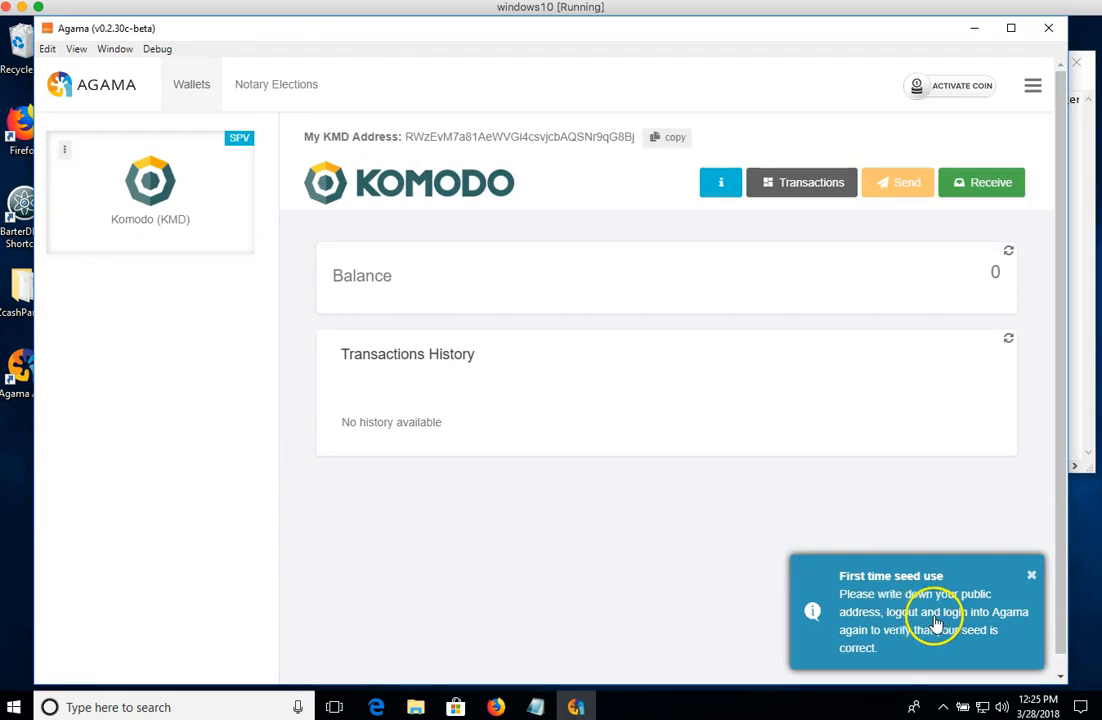
pyautogui.click(1034, 100)
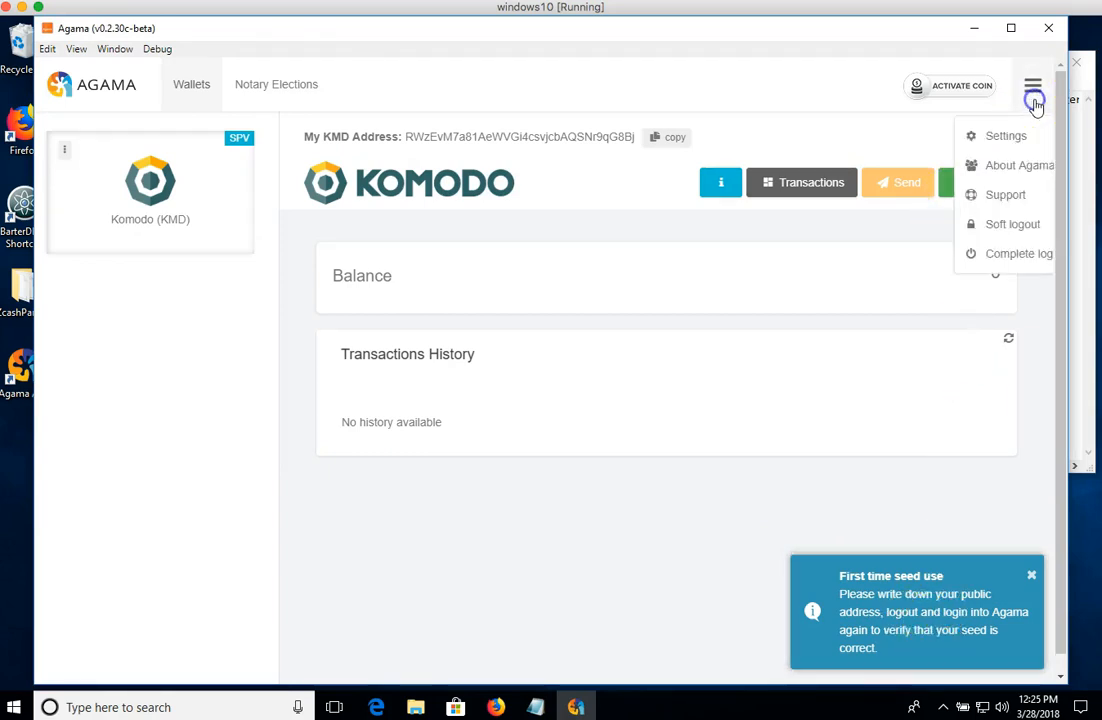
pyautogui.click(966, 258)
# Activate Komodo (KMD) in Lite (SPV) mode again from the logged-out wallet
pyautogui.click(519, 350)
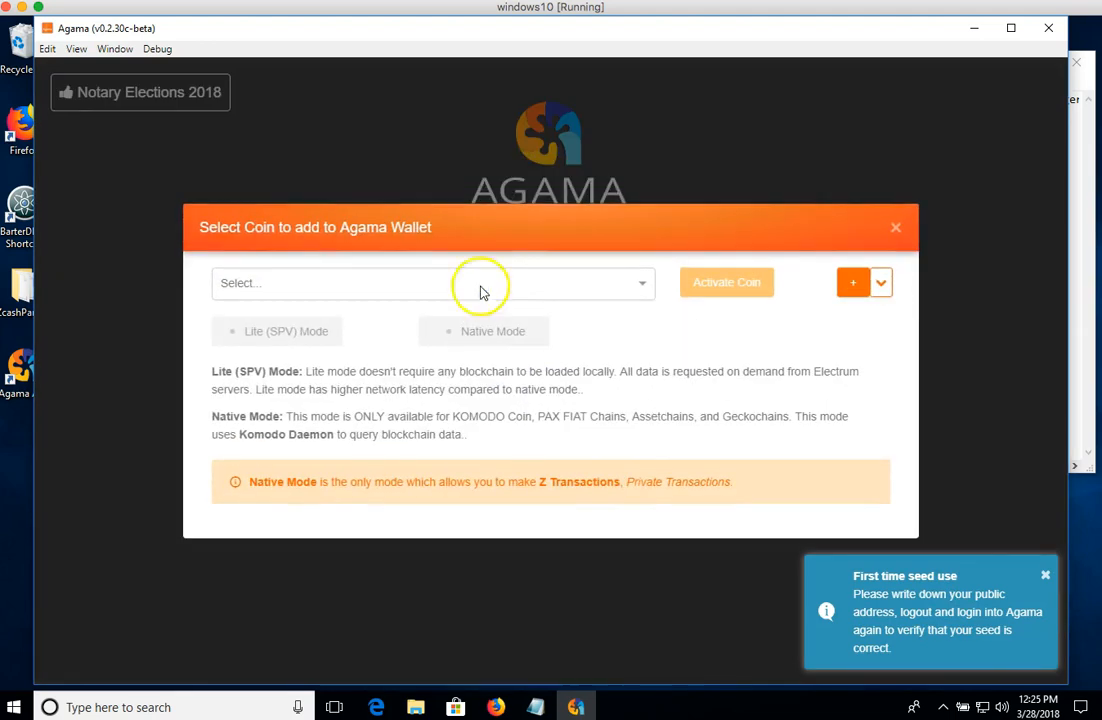
pyautogui.click(480, 286)
pyautogui.click(450, 320)
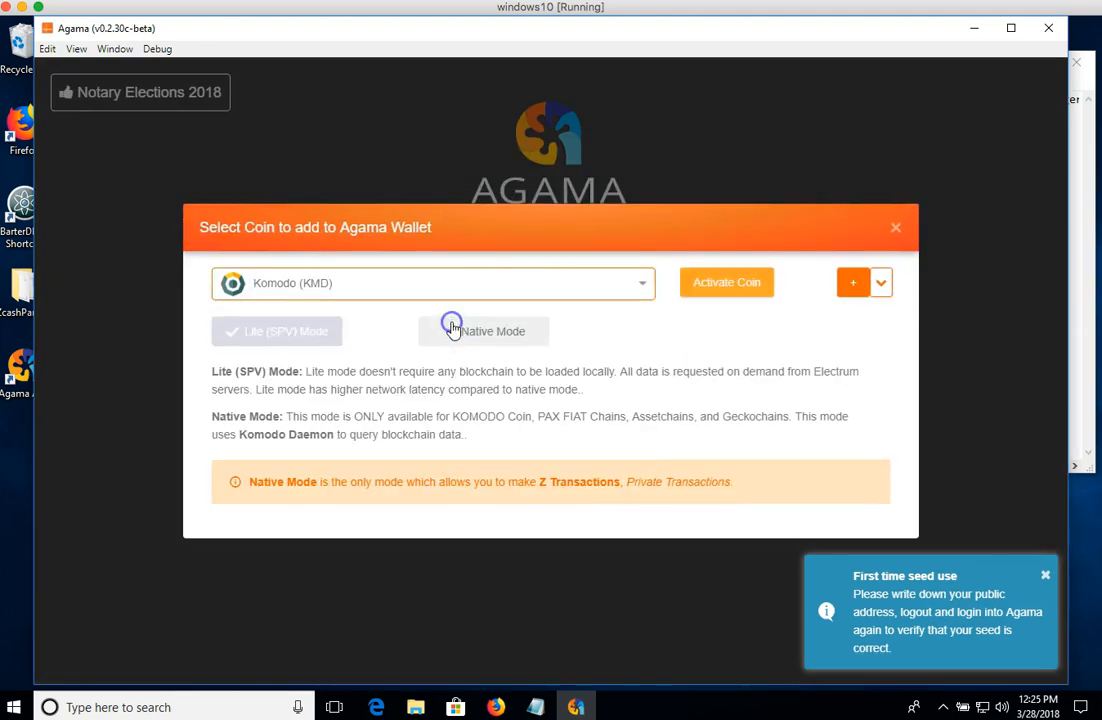
pyautogui.click(714, 285)
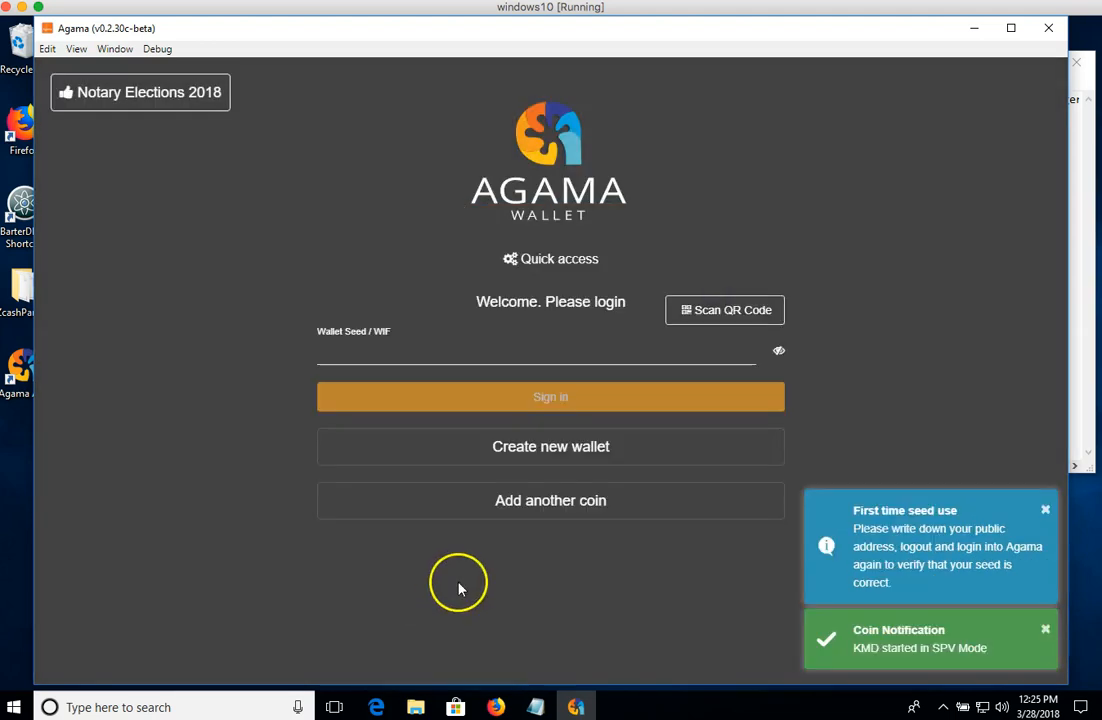
# Switch to Notepad and copy the full wallet seed line
pyautogui.click(535, 705)
pyautogui.moveTo(62, 99); pyautogui.dragTo(1092, 98)
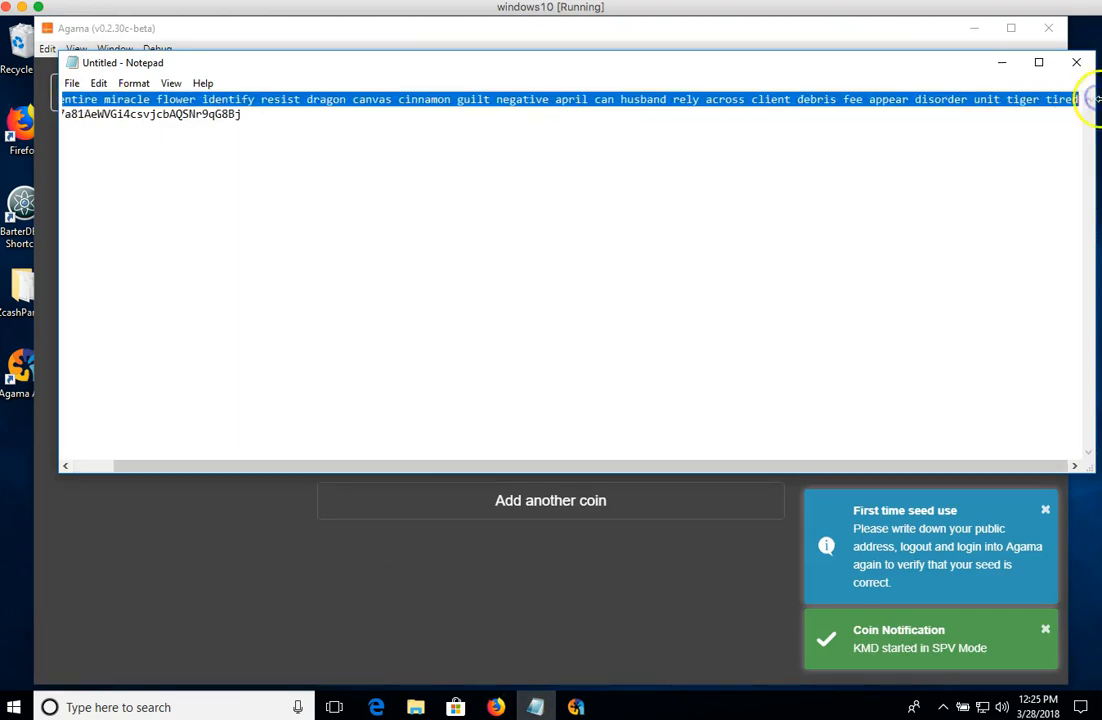
pyautogui.rightClick(1003, 108)
pyautogui.click(905, 153)
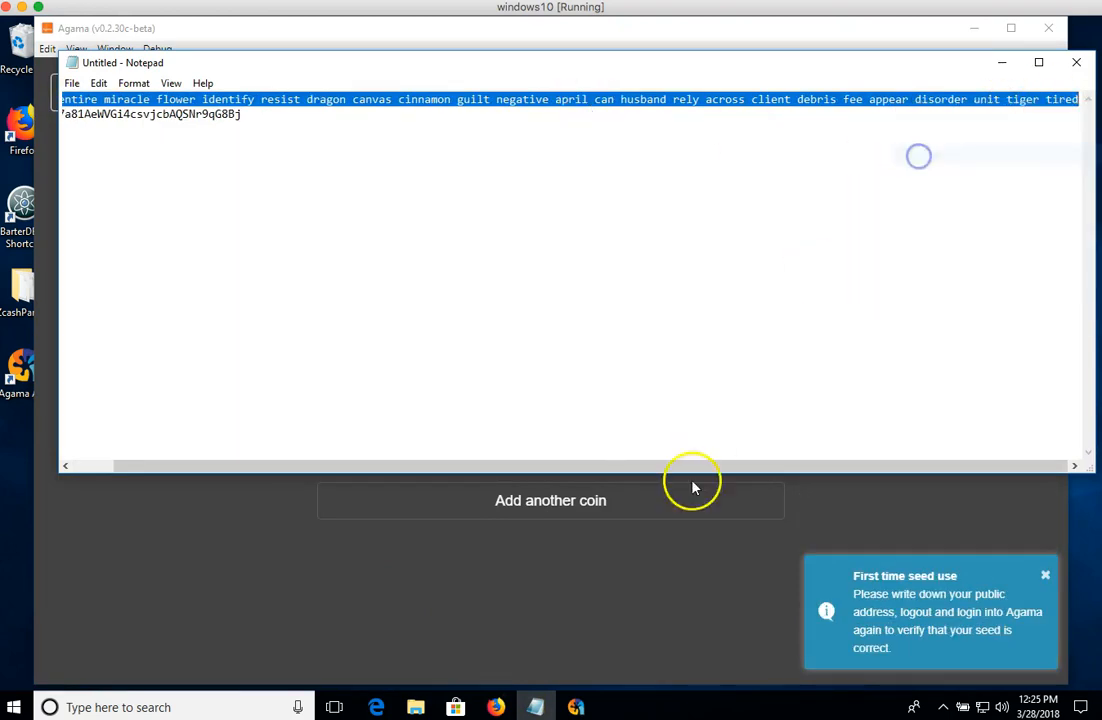
# Return to the Agama wallet, paste the seed into the Wallet Seed / WIF field, and sign in
pyautogui.click(601, 557)
pyautogui.click(465, 348)
pyautogui.rightClick(465, 348)
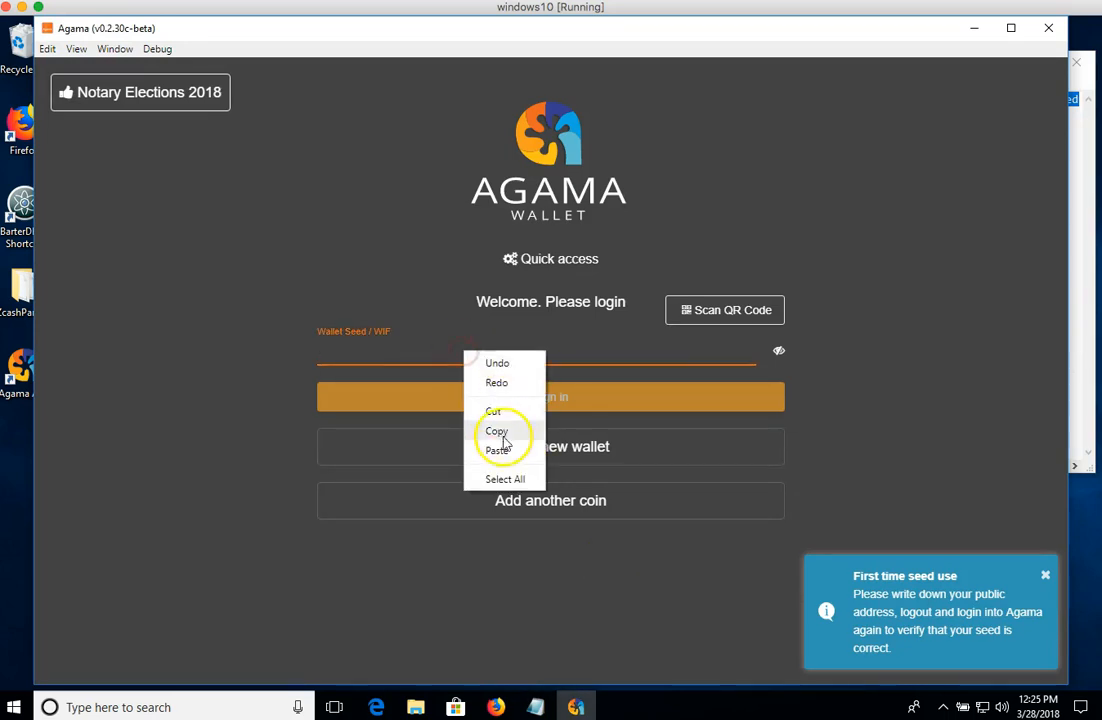
pyautogui.click(503, 450)
pyautogui.click(529, 398)
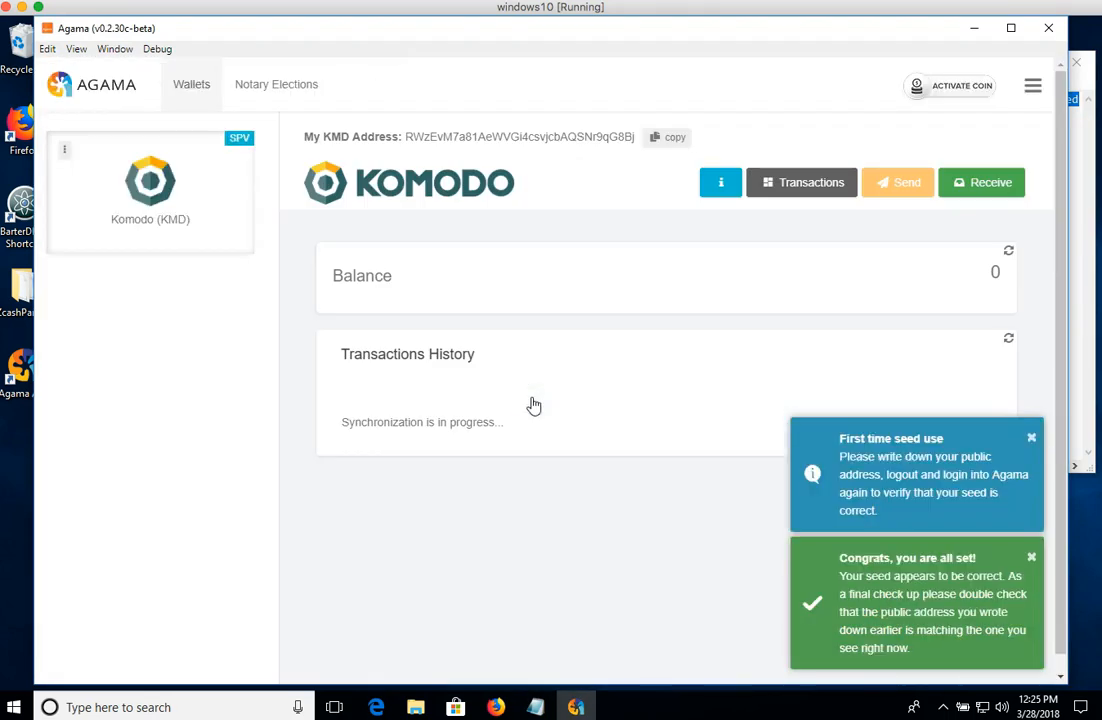
# Place the Notepad window beneath the wallet's KMD address and compare the saved address with it
pyautogui.click(535, 707)
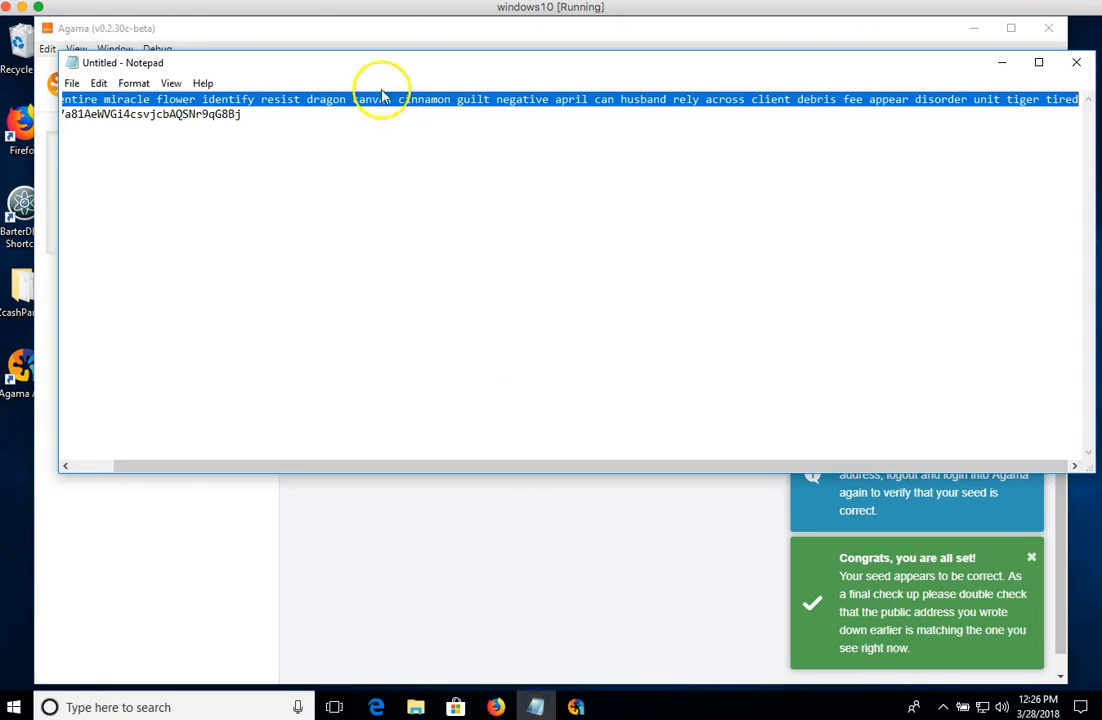
pyautogui.moveTo(313, 70); pyautogui.dragTo(587, 162)
pyautogui.click(371, 556)
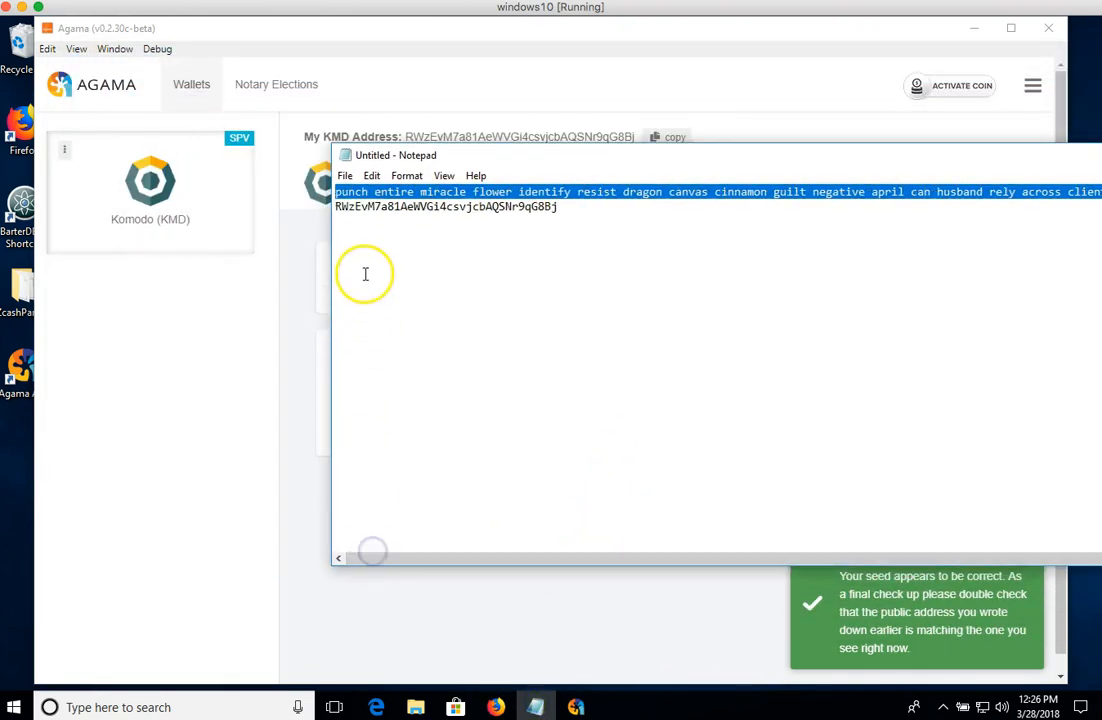
pyautogui.moveTo(452, 156); pyautogui.dragTo(535, 156)
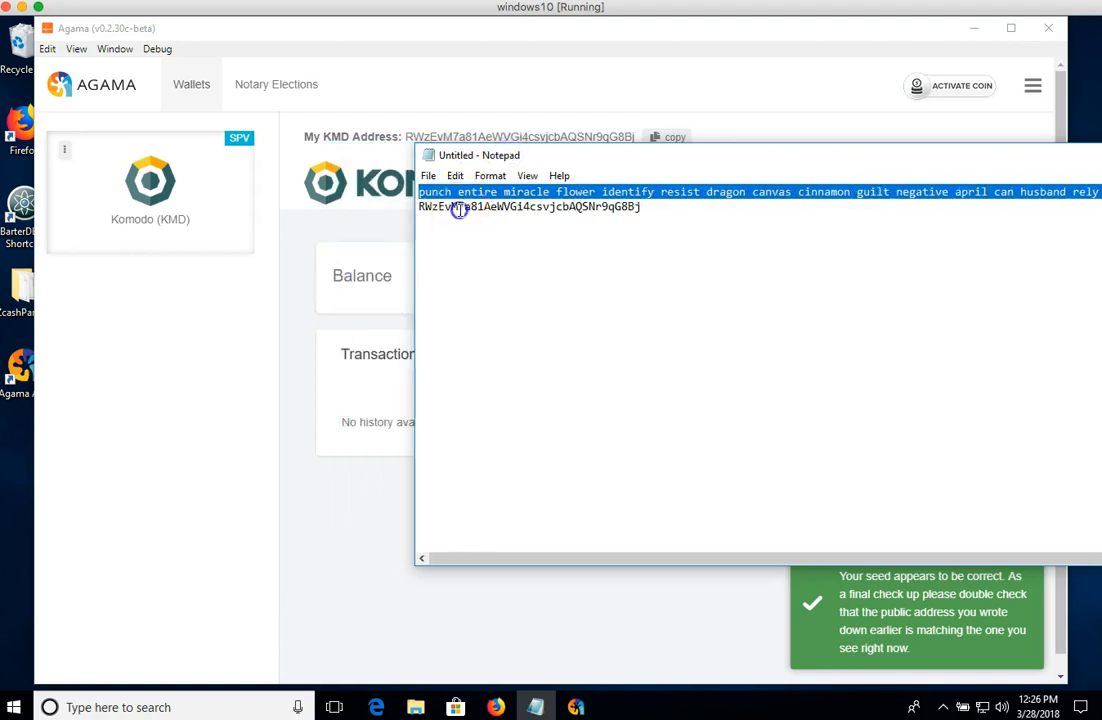
pyautogui.doubleClick(459, 208)
pyautogui.moveTo(465, 168); pyautogui.dragTo(288, 168)
pyautogui.moveTo(910, 180); pyautogui.dragTo(770, 173)
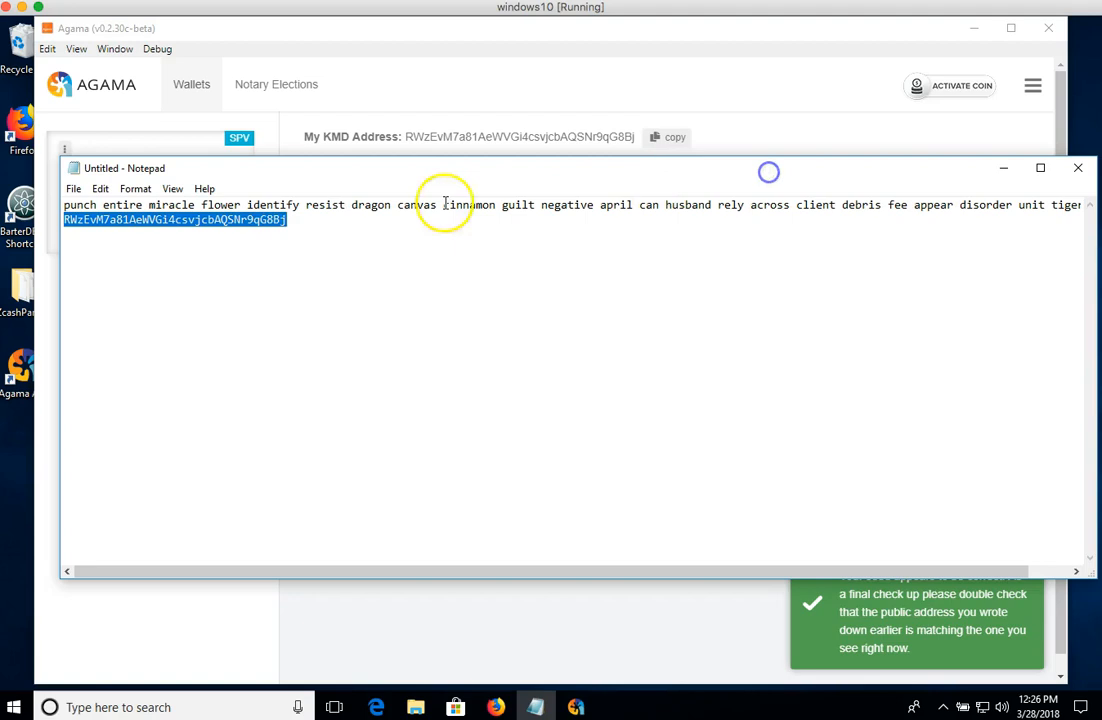
# Copy the saved KMD address from Notepad and return to the Agama wallet
pyautogui.rightClick(252, 218)
pyautogui.click(290, 265)
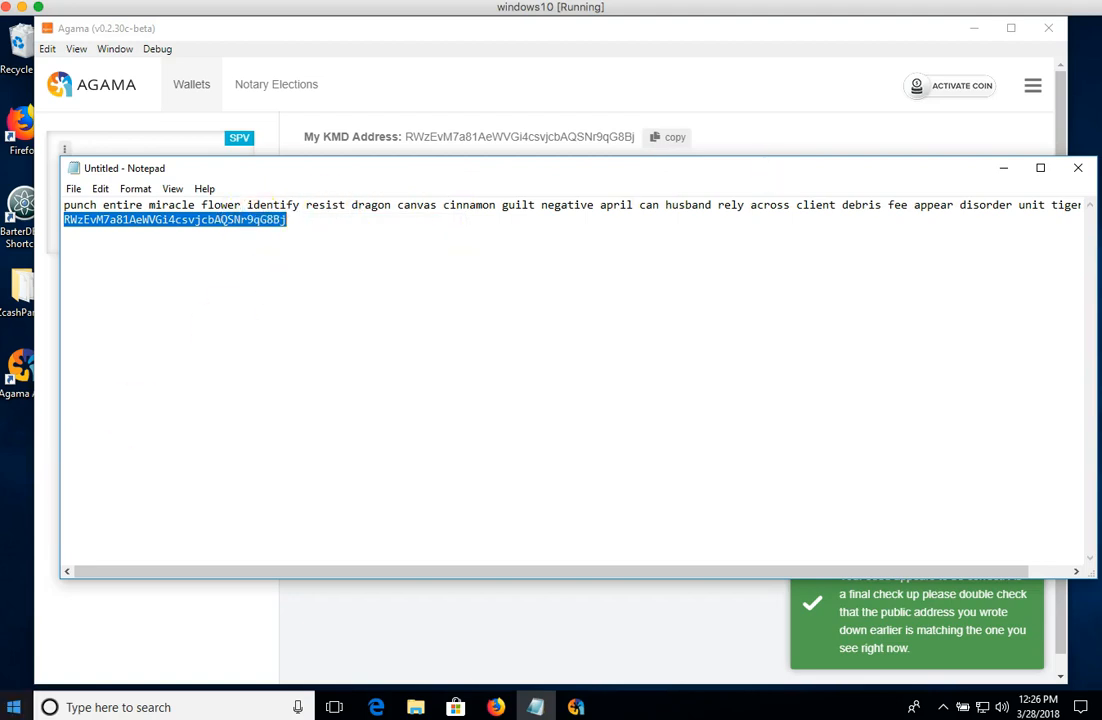
pyautogui.click(470, 600)
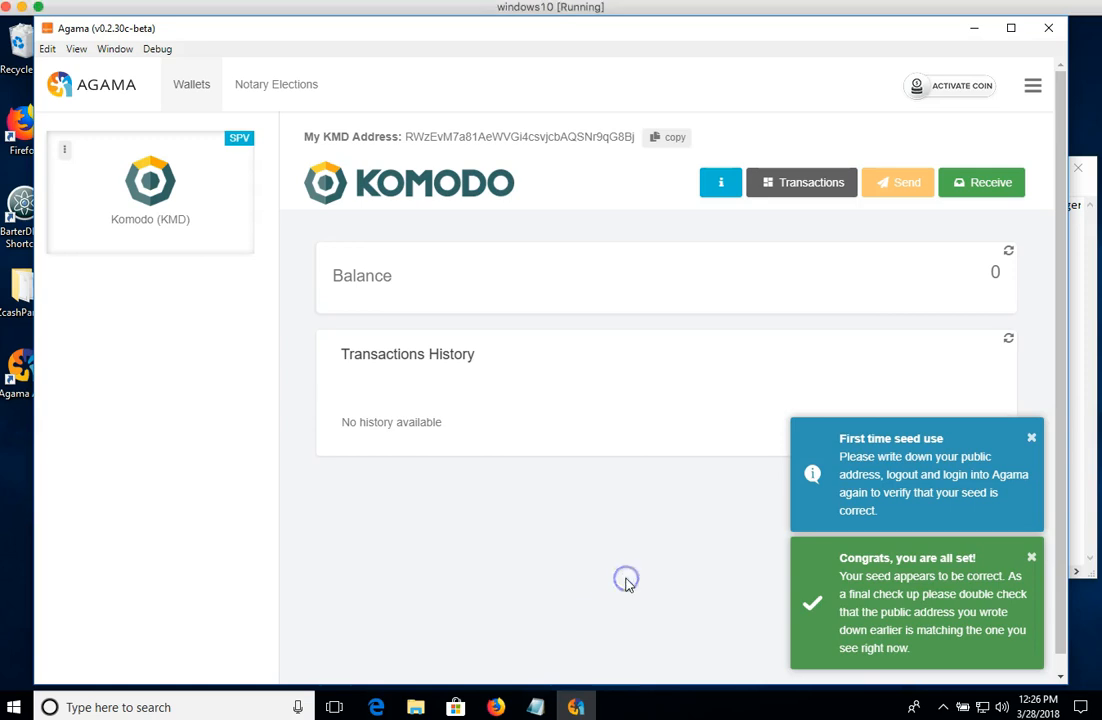
# Dismiss both wallet notifications and select the Komodo (KMD) wallet
pyautogui.click(1031, 557)
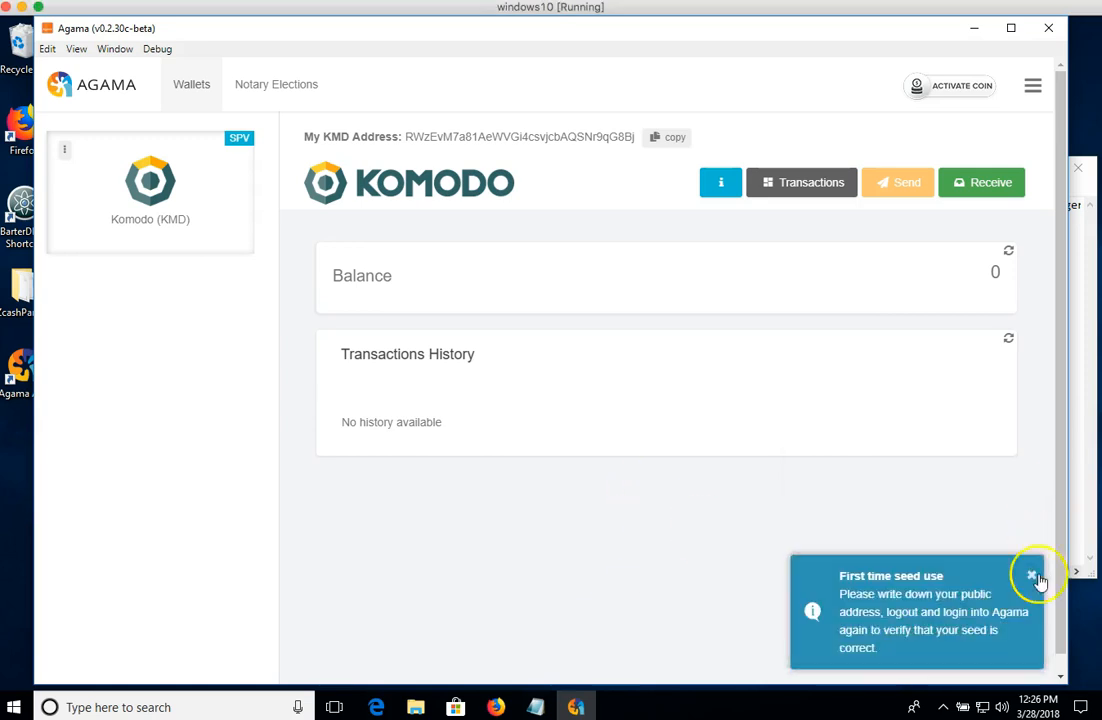
pyautogui.click(1032, 576)
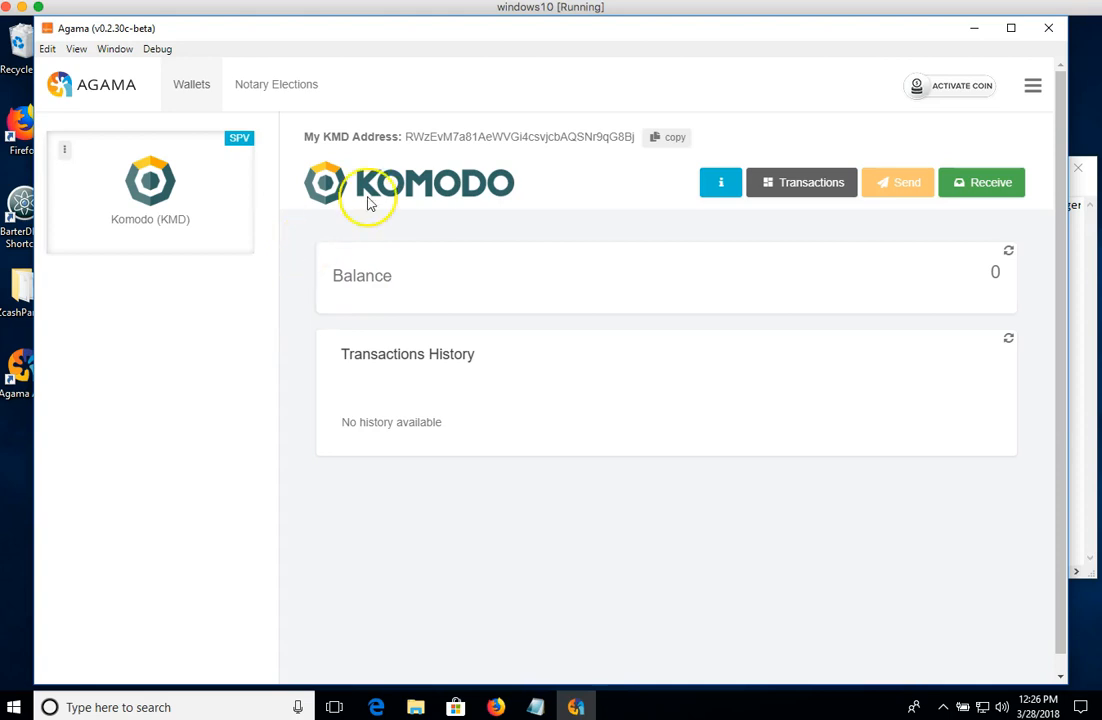
pyautogui.click(177, 216)
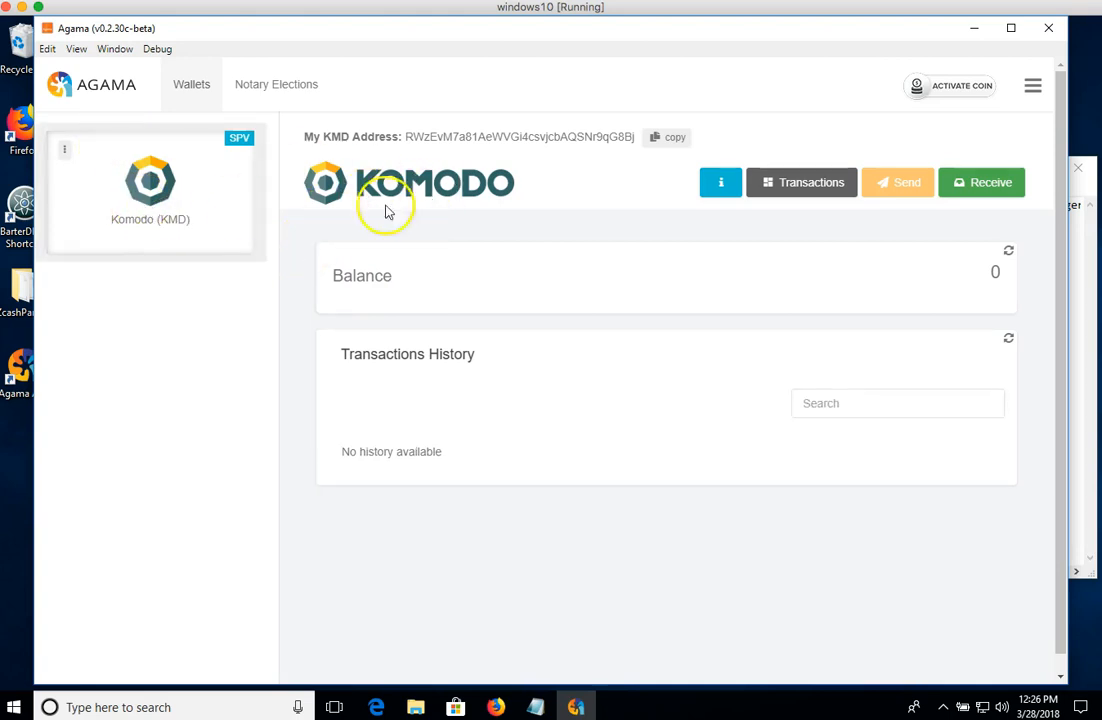
# Search the coins that can be activated for "da", and close the coin selection dialog
pyautogui.click(957, 90)
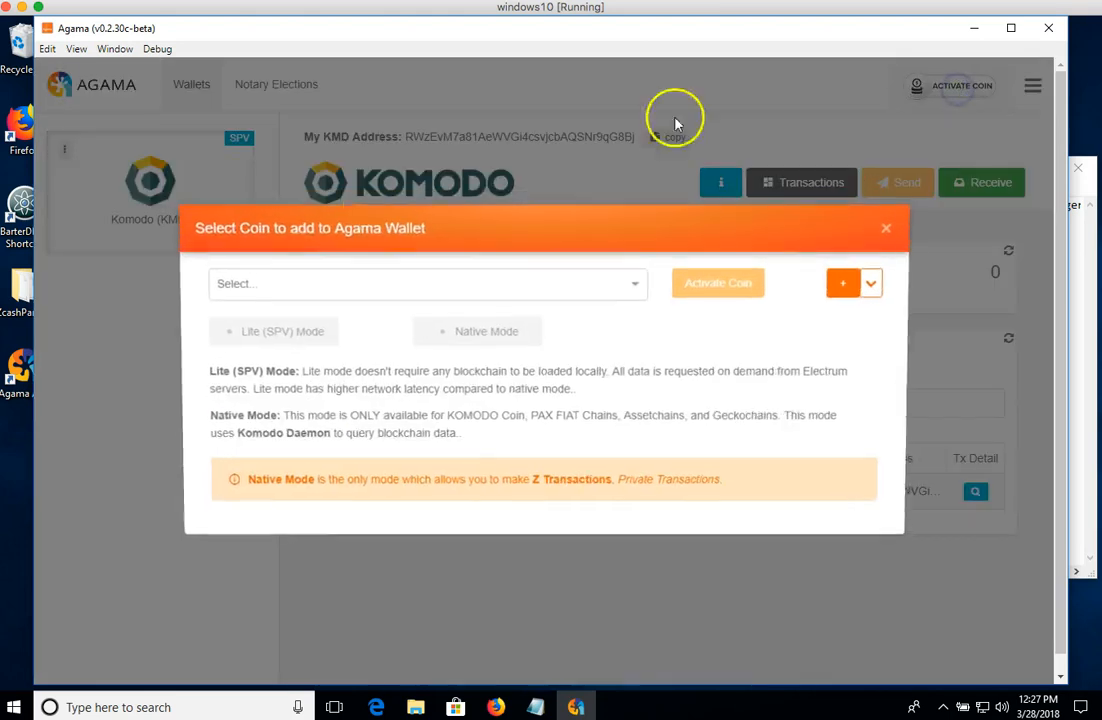
pyautogui.click(383, 287)
pyautogui.write('da')
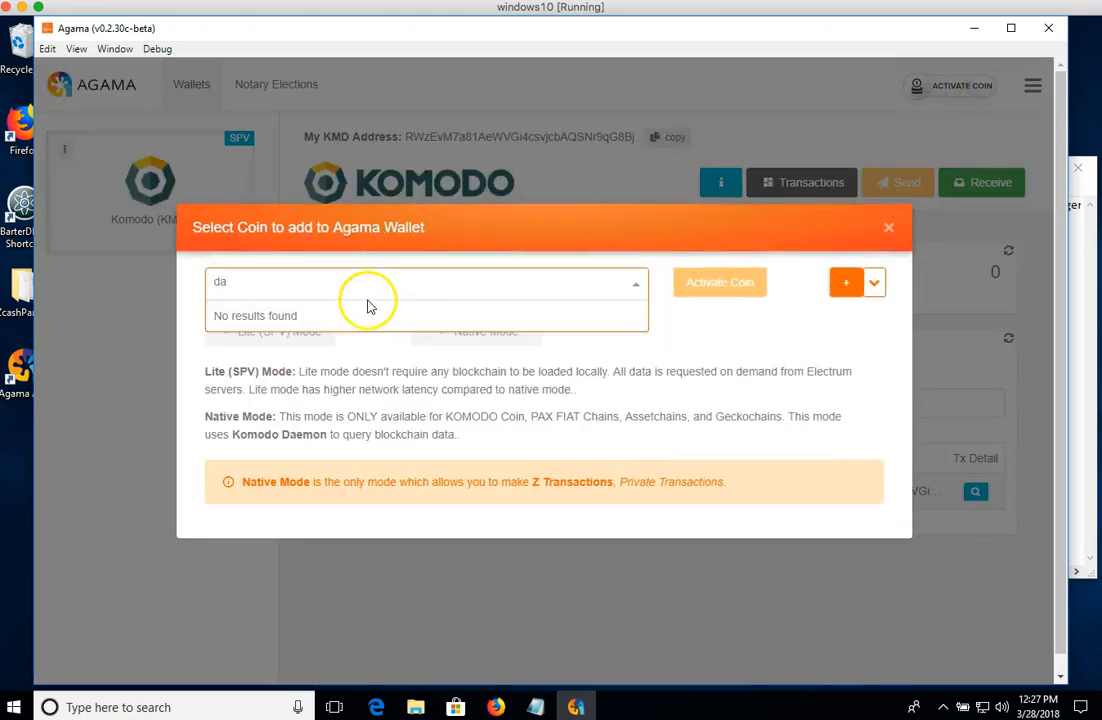
pyautogui.click(888, 227)
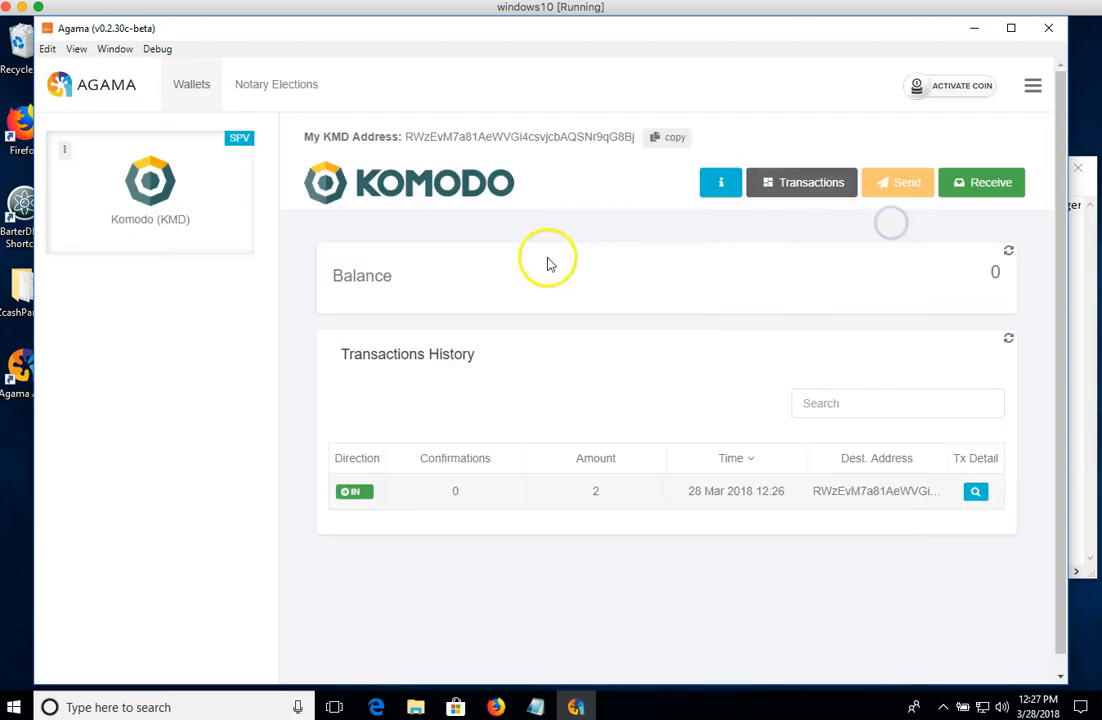
# Browse the full list of coins that can be added to the wallet, and close the dialog without choosing one
pyautogui.click(921, 104)
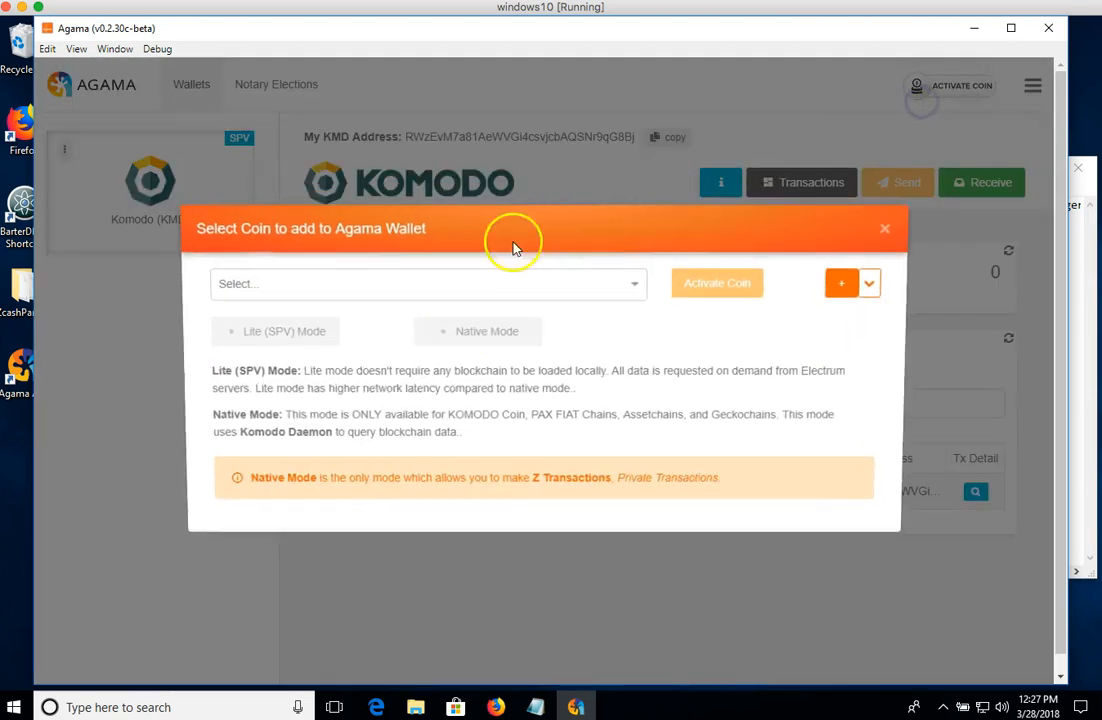
pyautogui.click(438, 288)
pyautogui.scroll(-3, 399, 402)
pyautogui.scroll(-5, 399, 402)
pyautogui.scroll(5, 401, 401)
pyautogui.scroll(3, 438, 369)
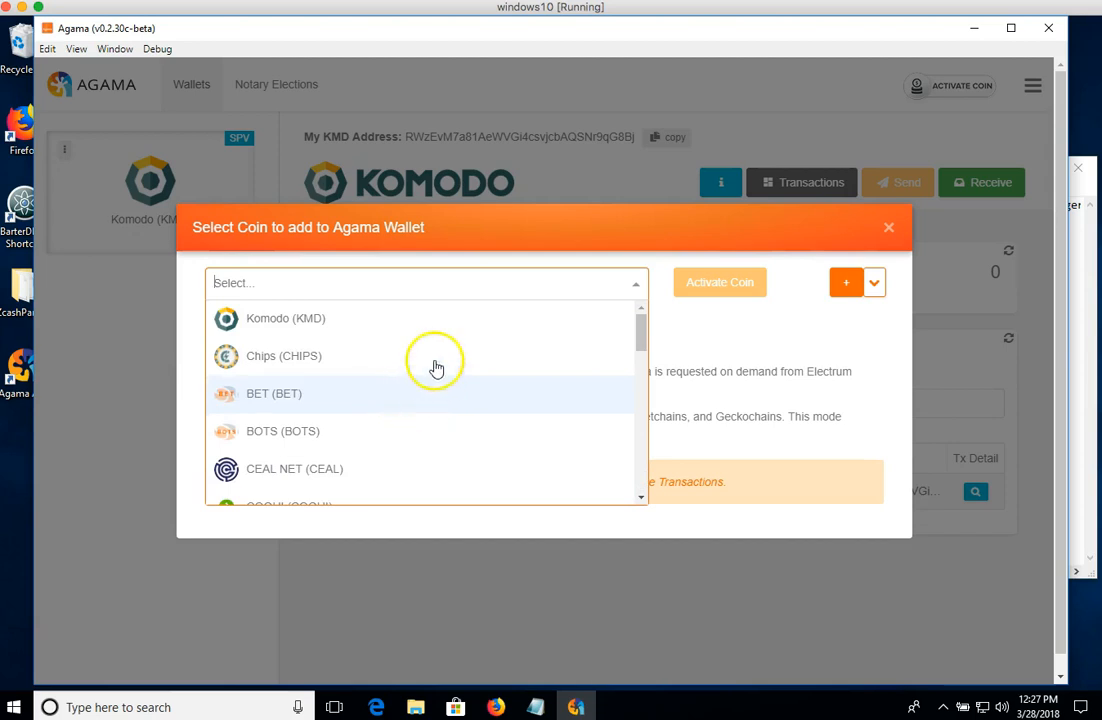
pyautogui.click(884, 245)
pyautogui.click(886, 230)
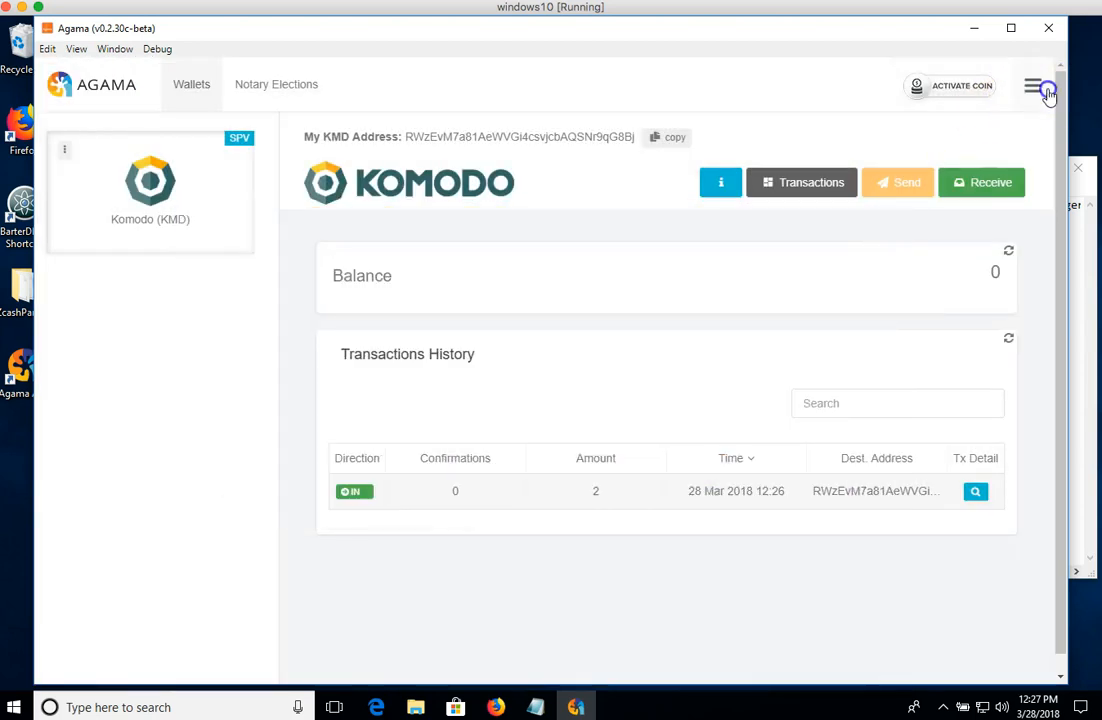
# Open the wallet settings, expand App Config (config.json), and review its options
pyautogui.click(1047, 92)
pyautogui.click(991, 133)
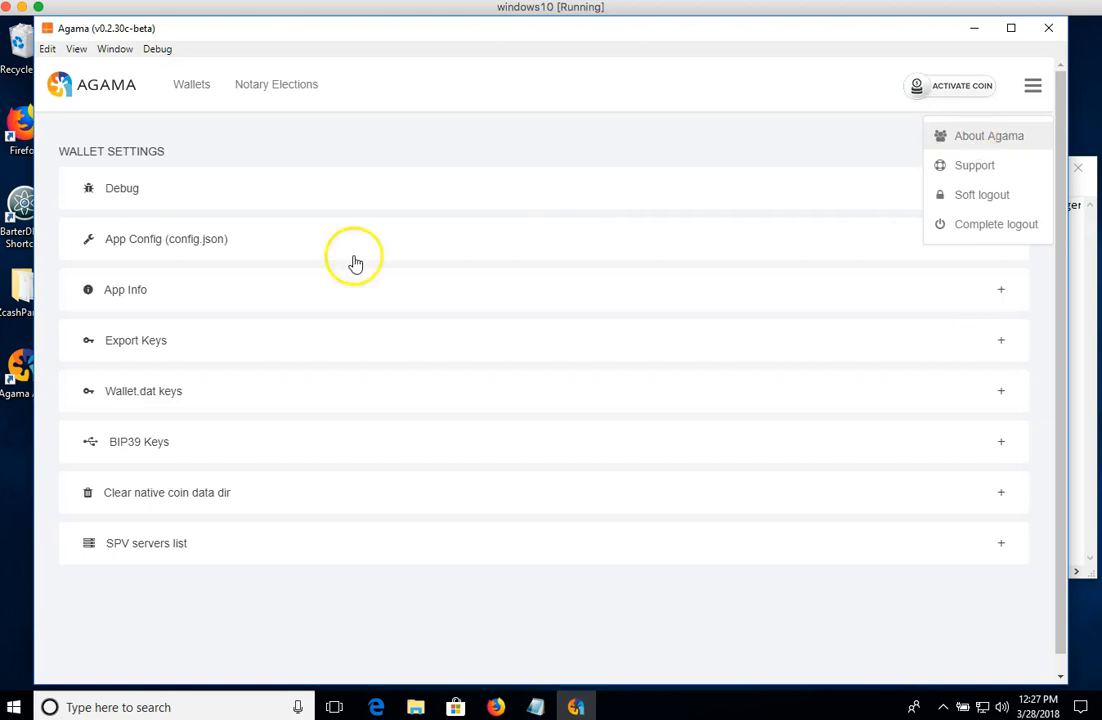
pyautogui.click(139, 242)
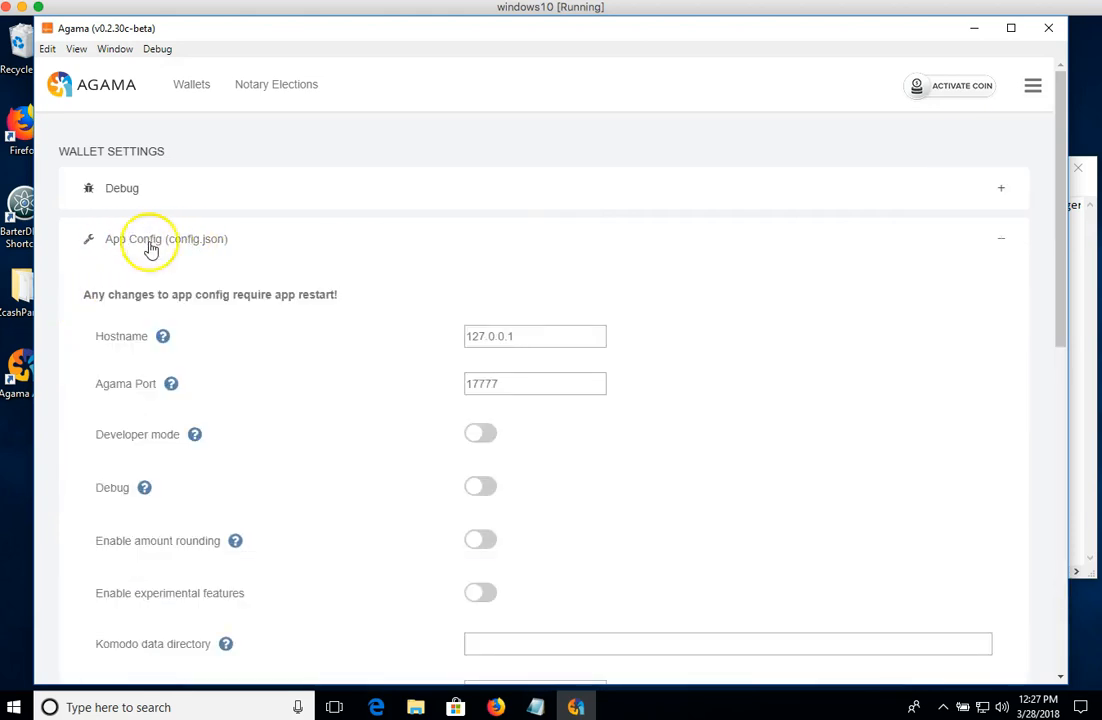
pyautogui.scroll(-3, 475, 489)
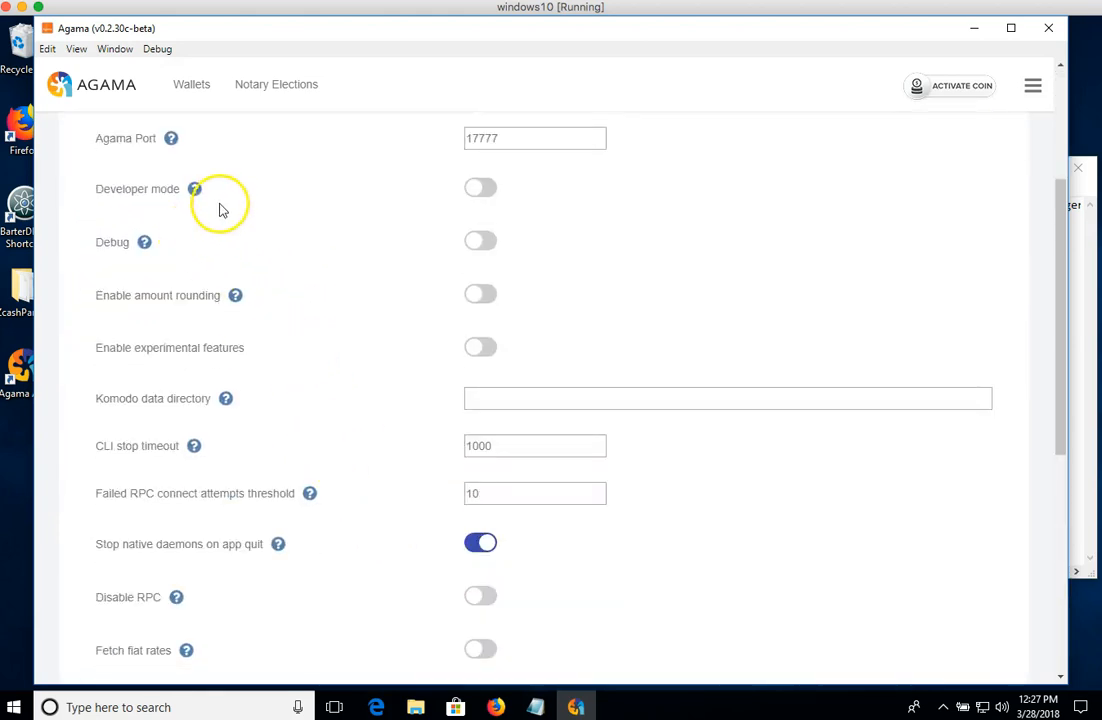
pyautogui.scroll(-3, 310, 580)
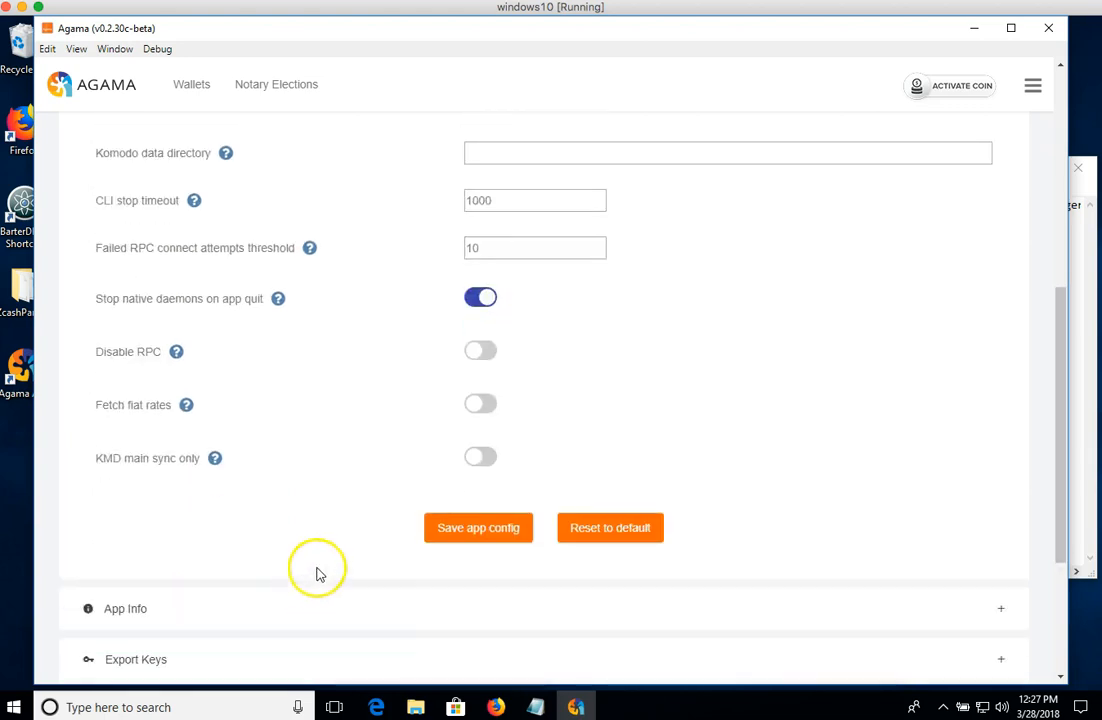
pyautogui.scroll(6, 305, 482)
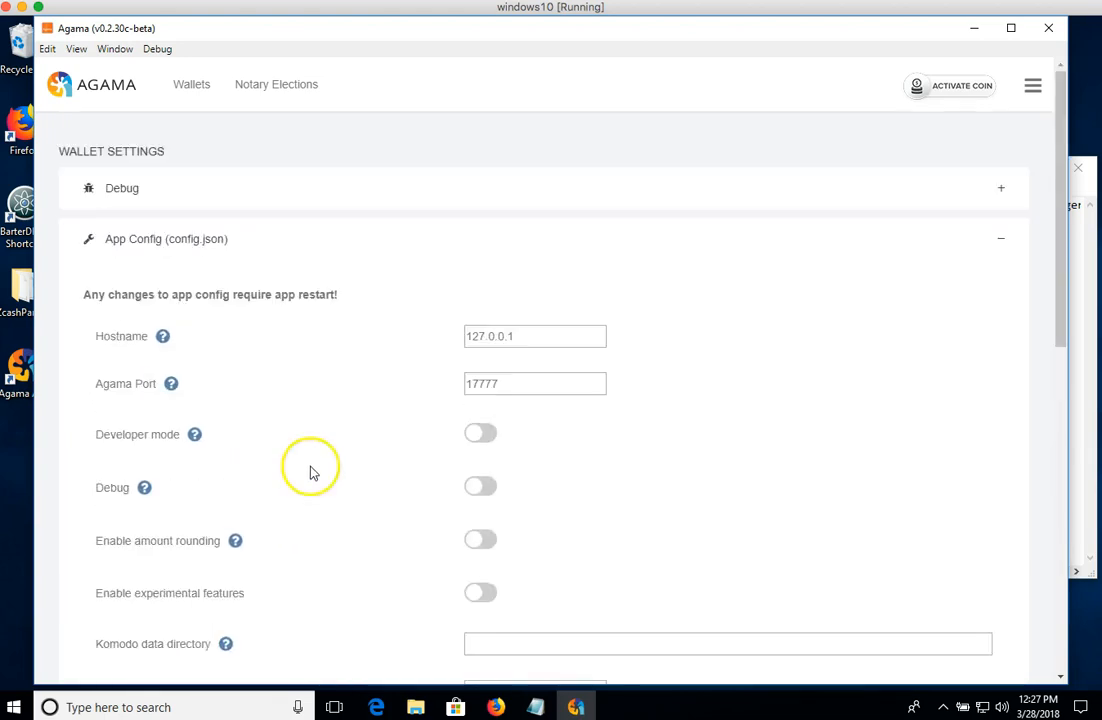
# Enable experimental features in the app configuration and save it
pyautogui.click(486, 593)
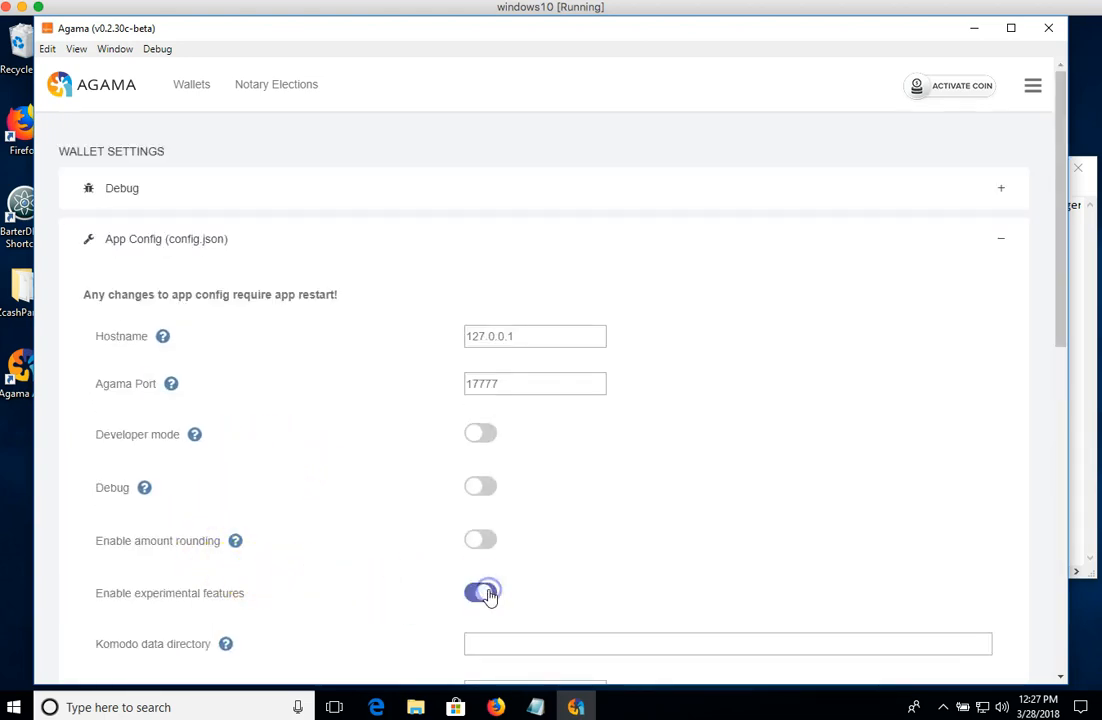
pyautogui.moveTo(1063, 360); pyautogui.dragTo(1062, 498)
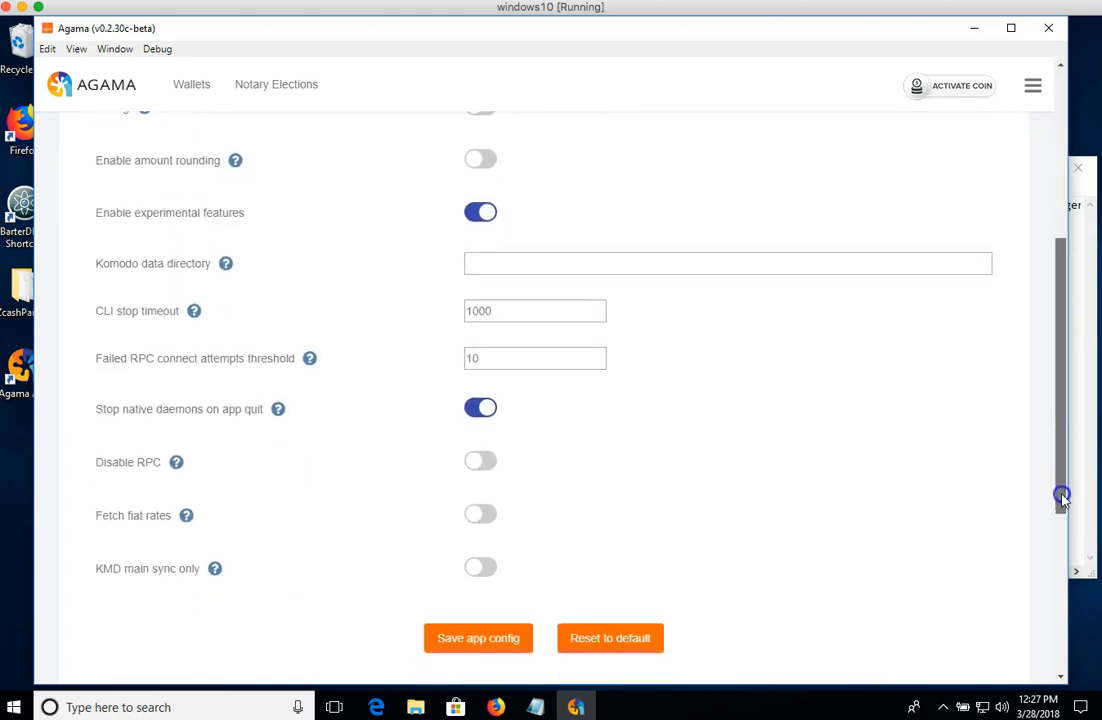
pyautogui.click(490, 621)
# Close Agama and launch it again to apply the saved configuration
pyautogui.moveTo(1066, 428); pyautogui.dragTo(1058, 95)
pyautogui.click(1052, 28)
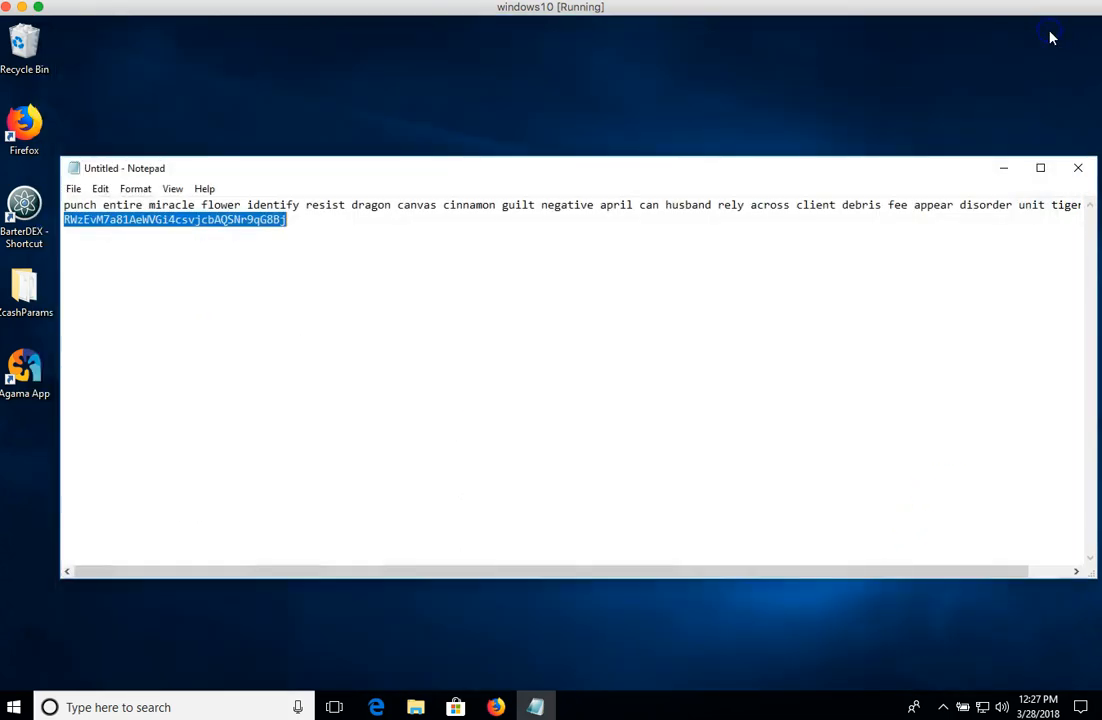
pyautogui.doubleClick(20, 372)
# Copy the complete seed phrase from the first line of the Notepad file
pyautogui.moveTo(72, 204); pyautogui.dragTo(860, 219)
pyautogui.click(969, 224)
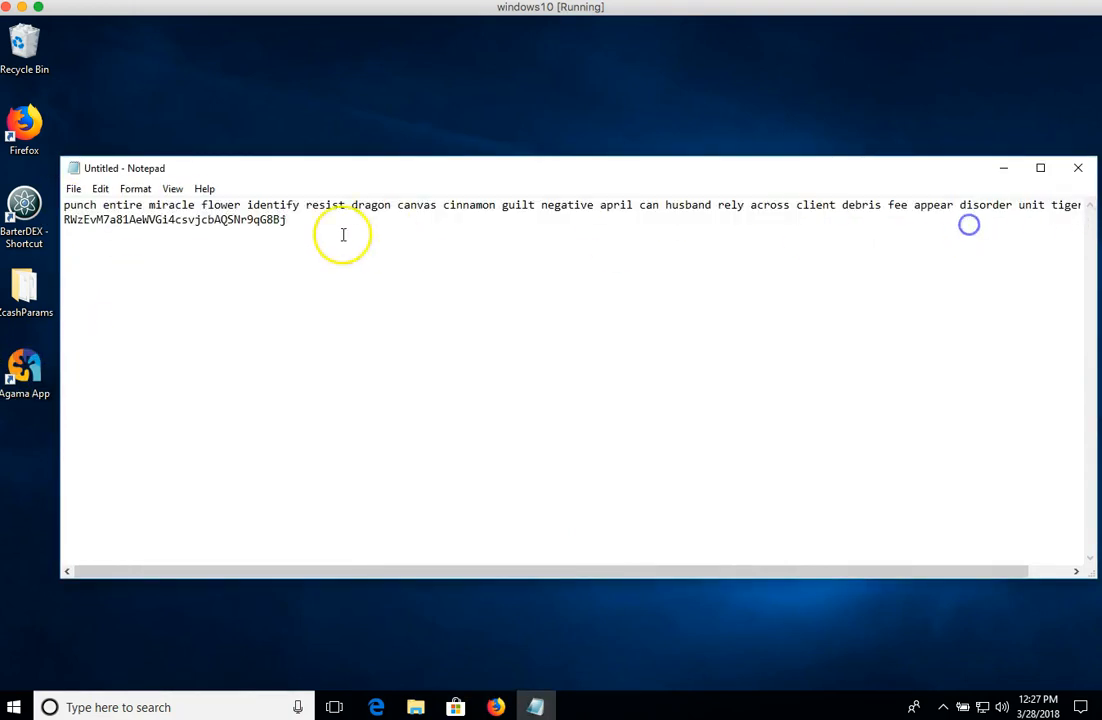
pyautogui.moveTo(65, 206); pyautogui.dragTo(1054, 207)
pyautogui.rightClick(1054, 207)
pyautogui.click(1016, 262)
# Return to Agama and activate Komodo (KMD) in Lite (SPV) mode
pyautogui.click(799, 116)
pyautogui.click(578, 350)
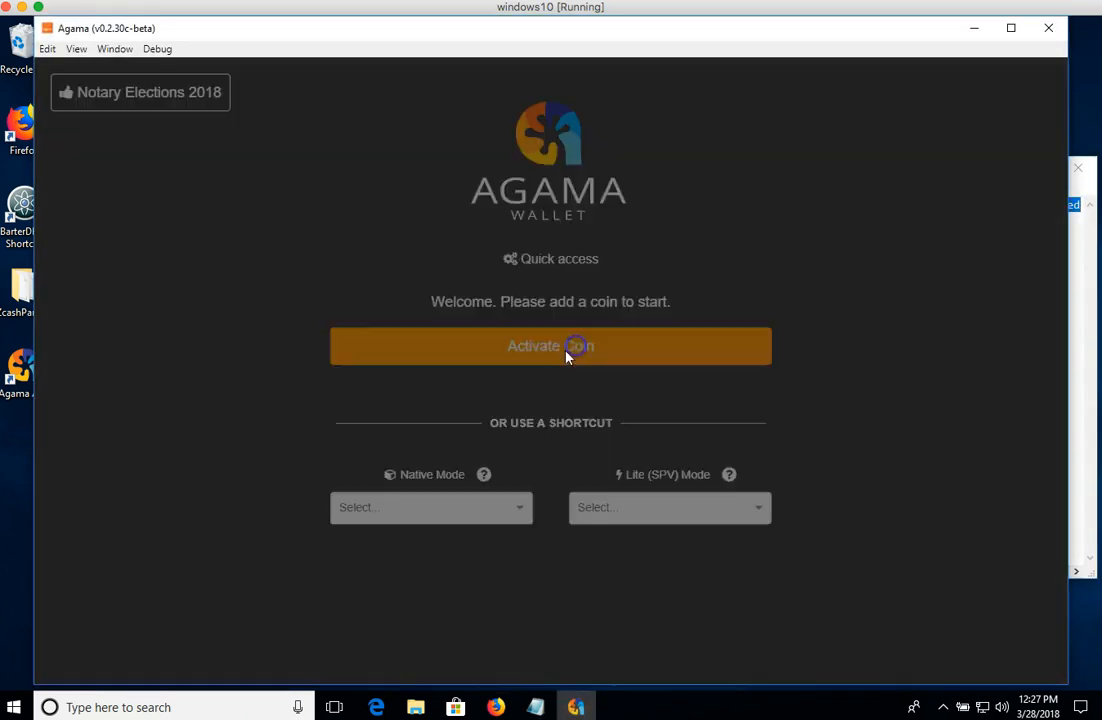
pyautogui.click(455, 289)
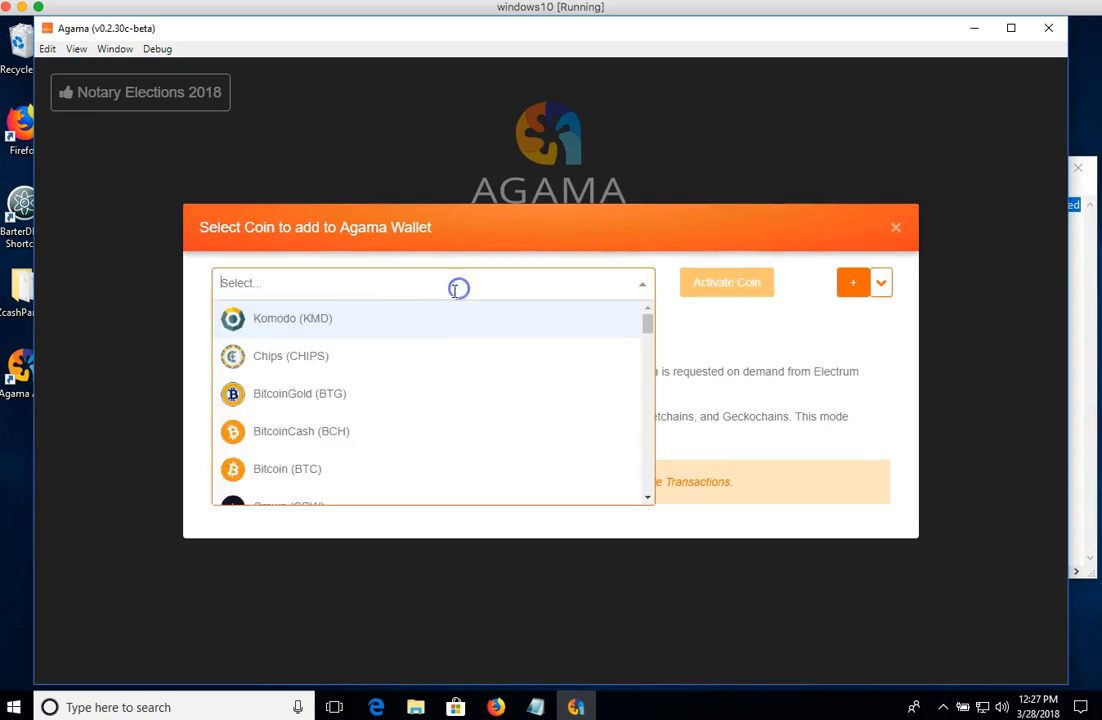
pyautogui.scroll(-5, 408, 335)
pyautogui.scroll(5, 408, 335)
pyautogui.click(404, 332)
pyautogui.click(726, 283)
# Paste the wallet seed phrase into the login field and log in to the wallet
pyautogui.click(475, 350)
pyautogui.rightClick(475, 352)
pyautogui.click(519, 447)
pyautogui.click(547, 401)
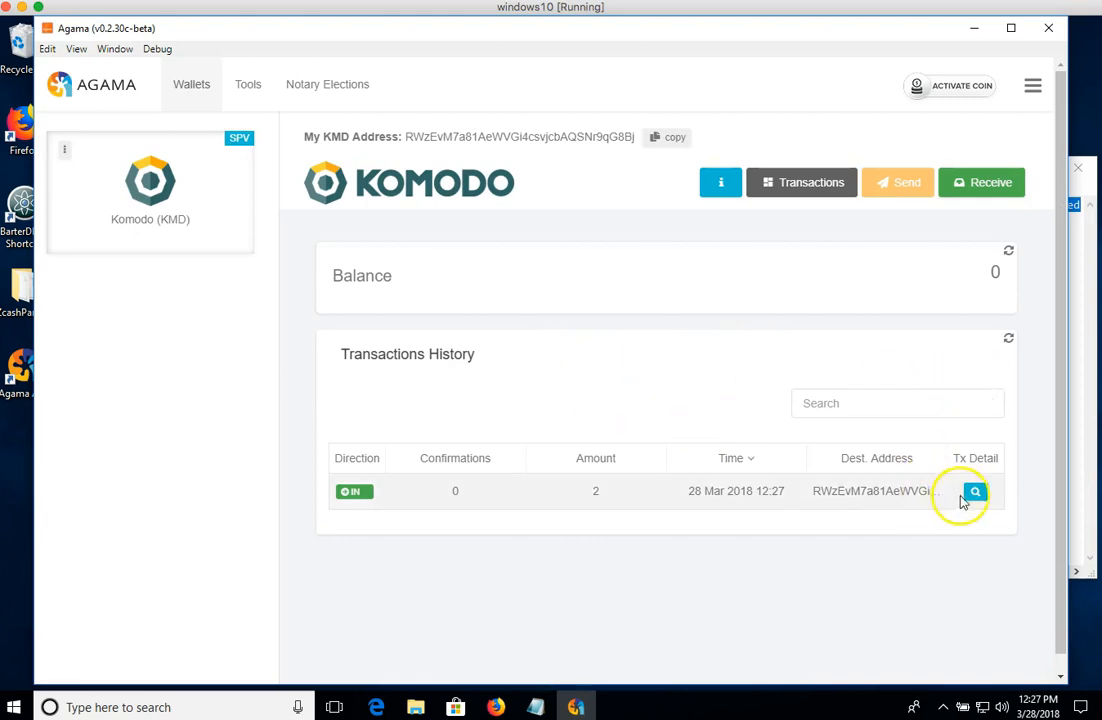
# Examine the details of the incoming Komodo transaction and close them
pyautogui.click(975, 494)
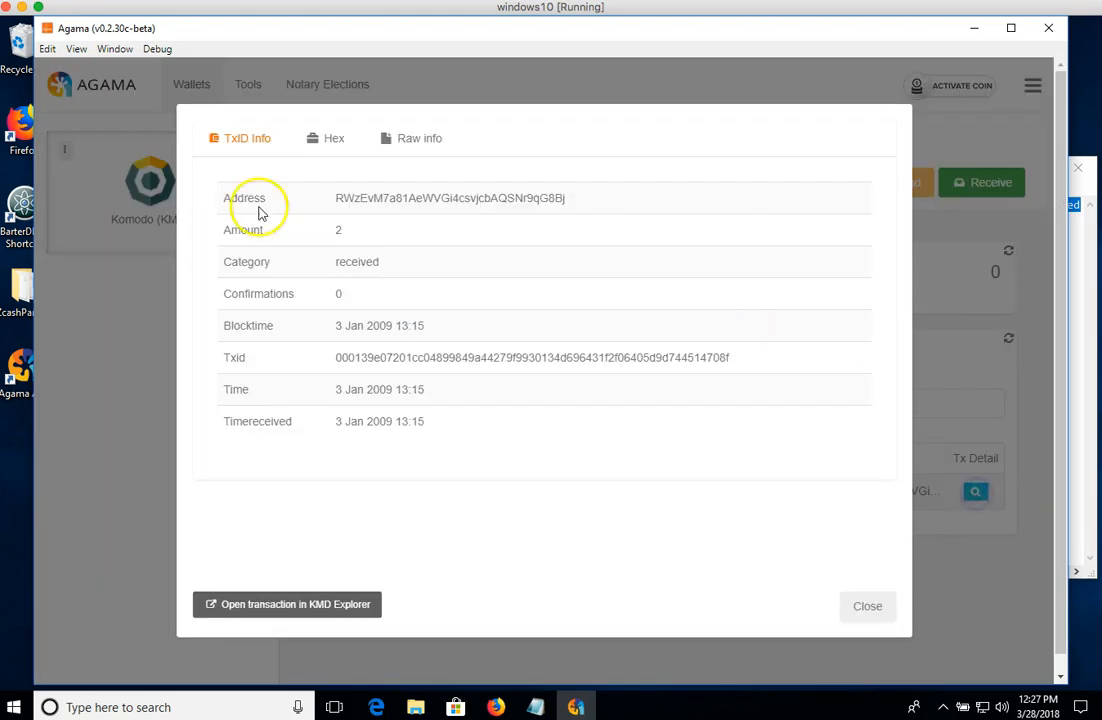
pyautogui.click(862, 605)
# Add Dash (DASH) to the wallet in Lite (SPV) mode
pyautogui.click(958, 98)
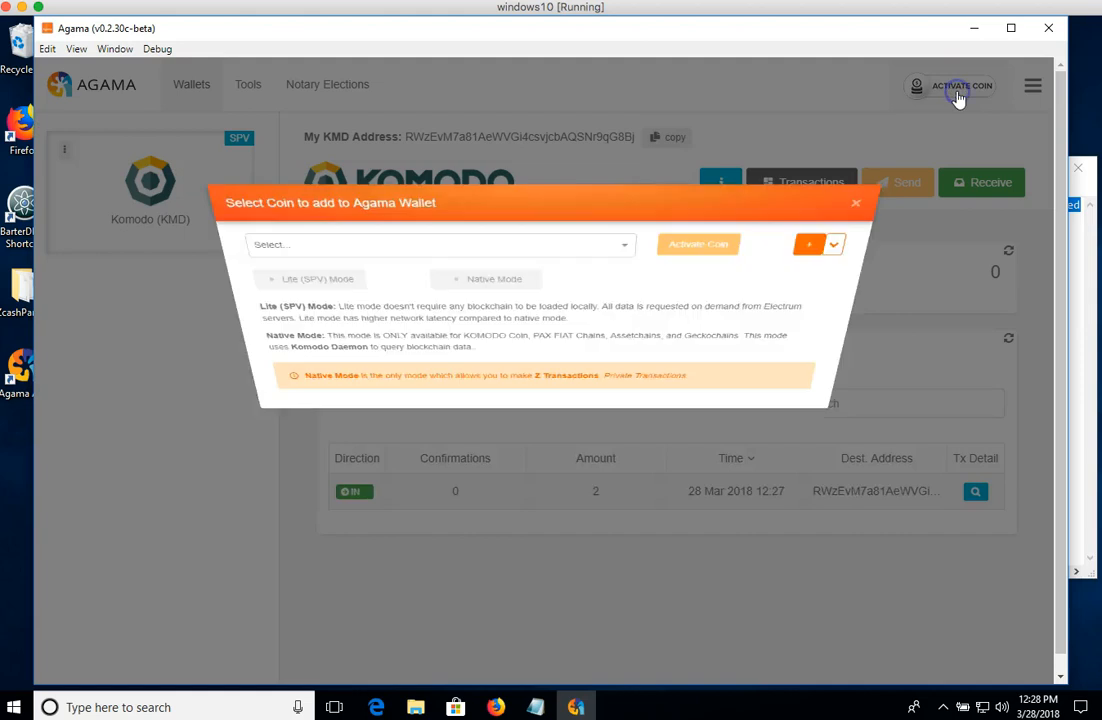
pyautogui.click(460, 287)
pyautogui.write('d')
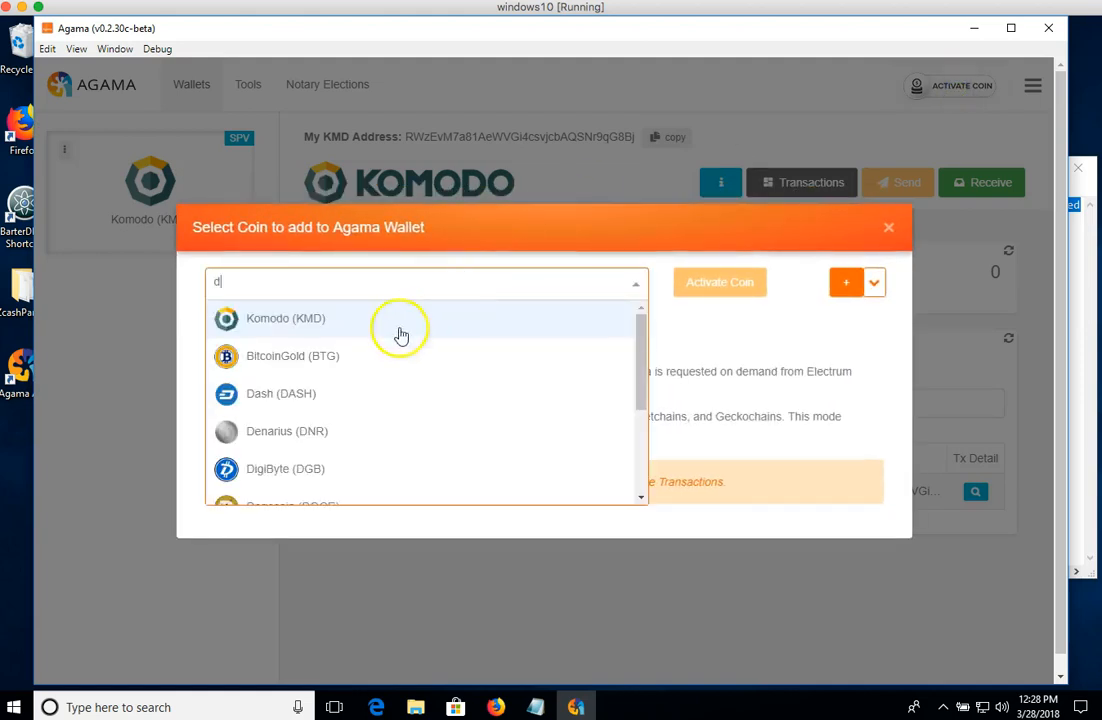
pyautogui.click(335, 390)
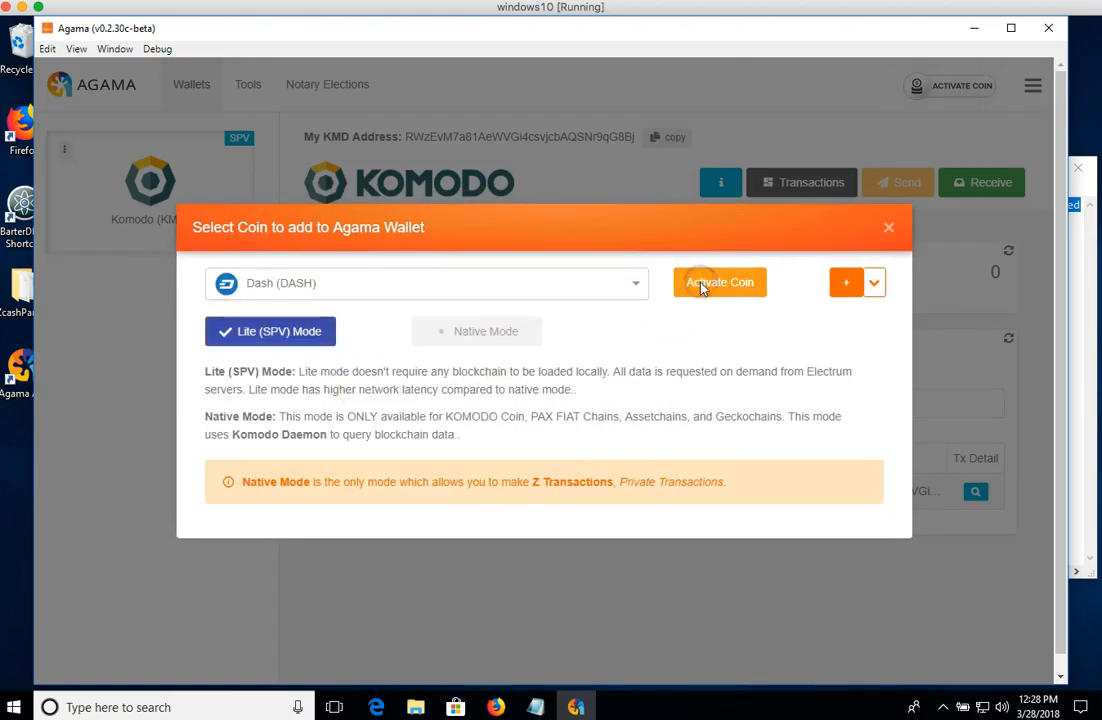
pyautogui.click(702, 285)
# Add JUMBLR (JUMBLR) to the wallet in Lite (SPV) mode
pyautogui.click(960, 86)
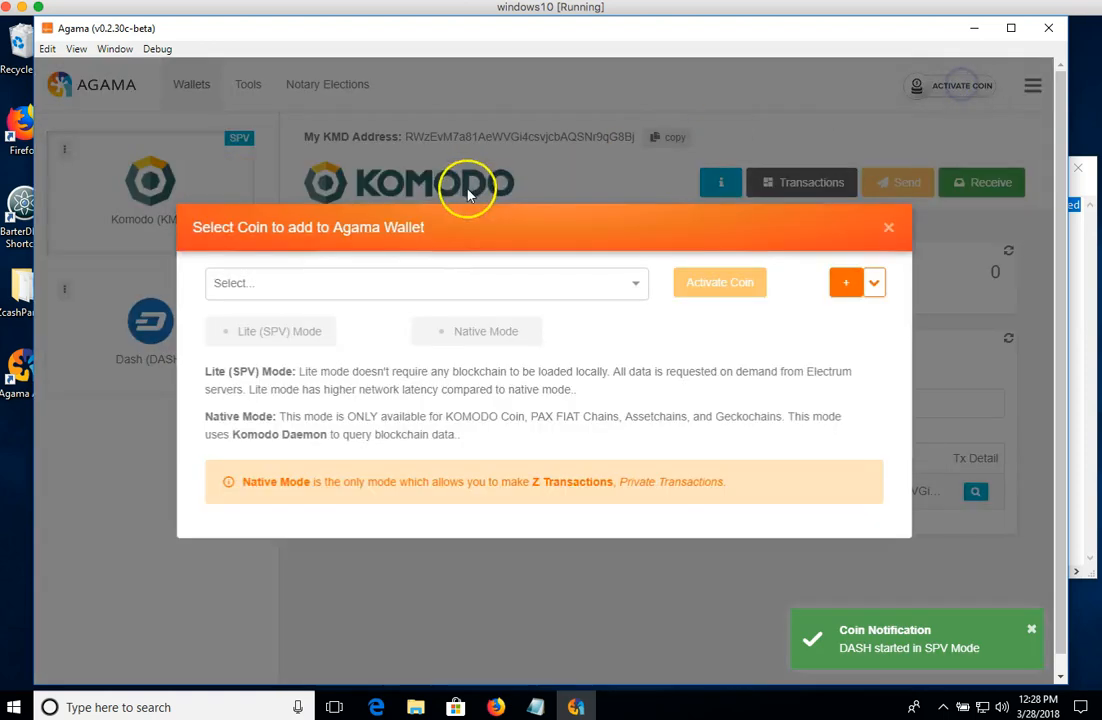
pyautogui.click(425, 283)
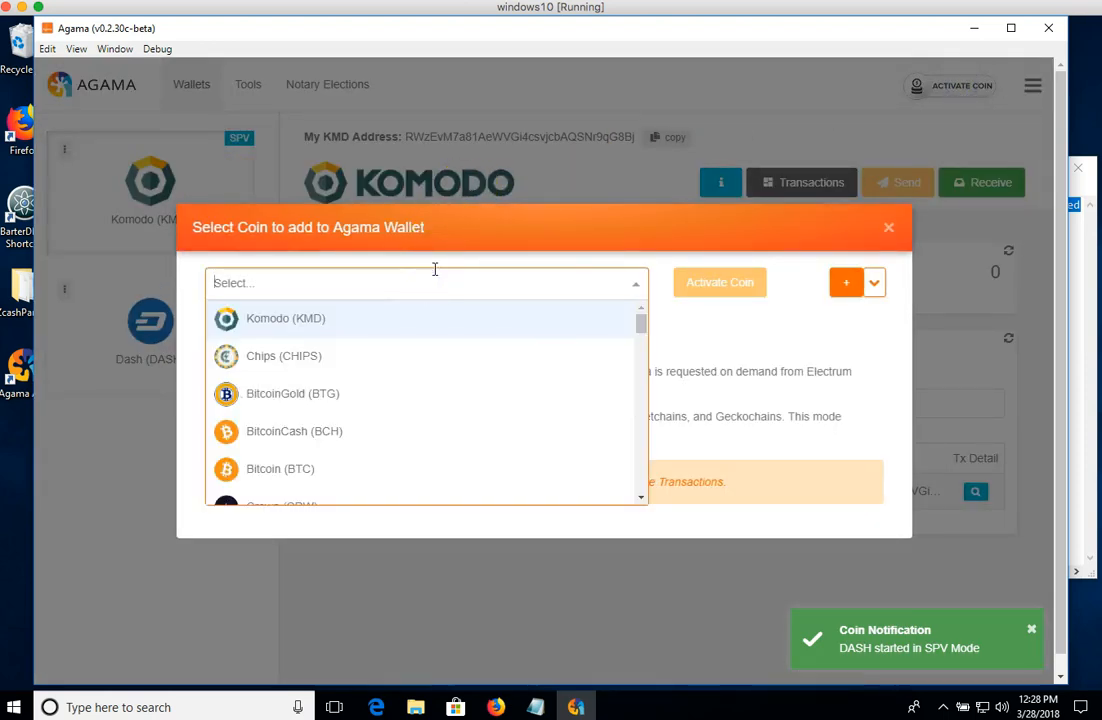
pyautogui.write('jum')
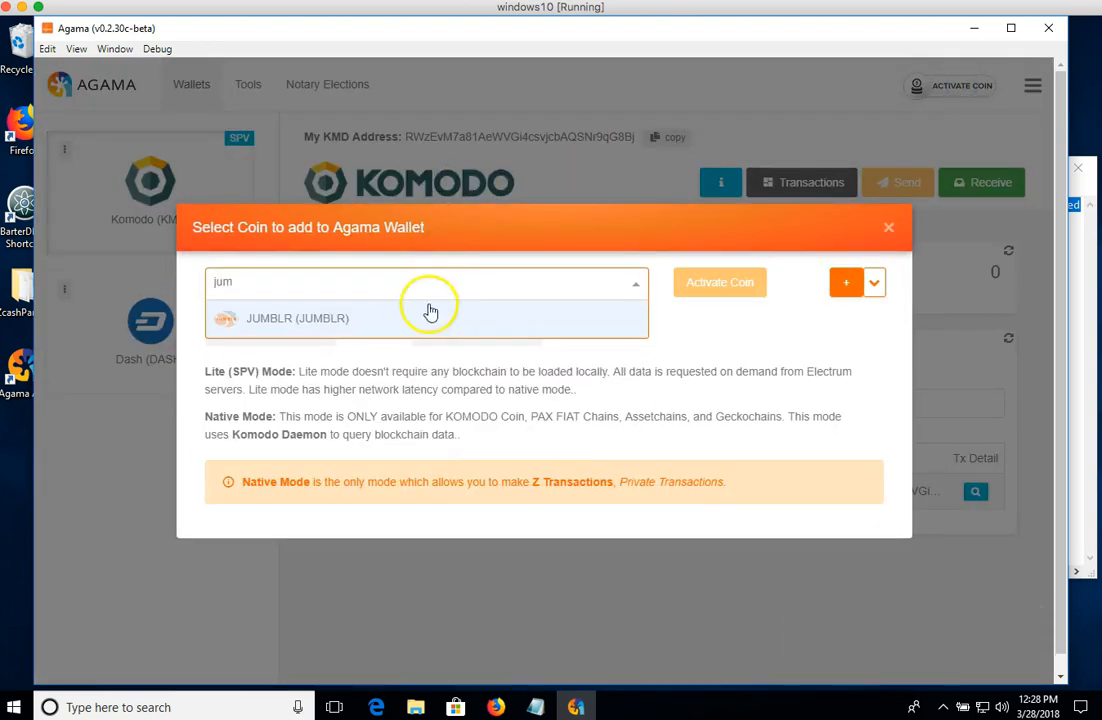
pyautogui.click(430, 316)
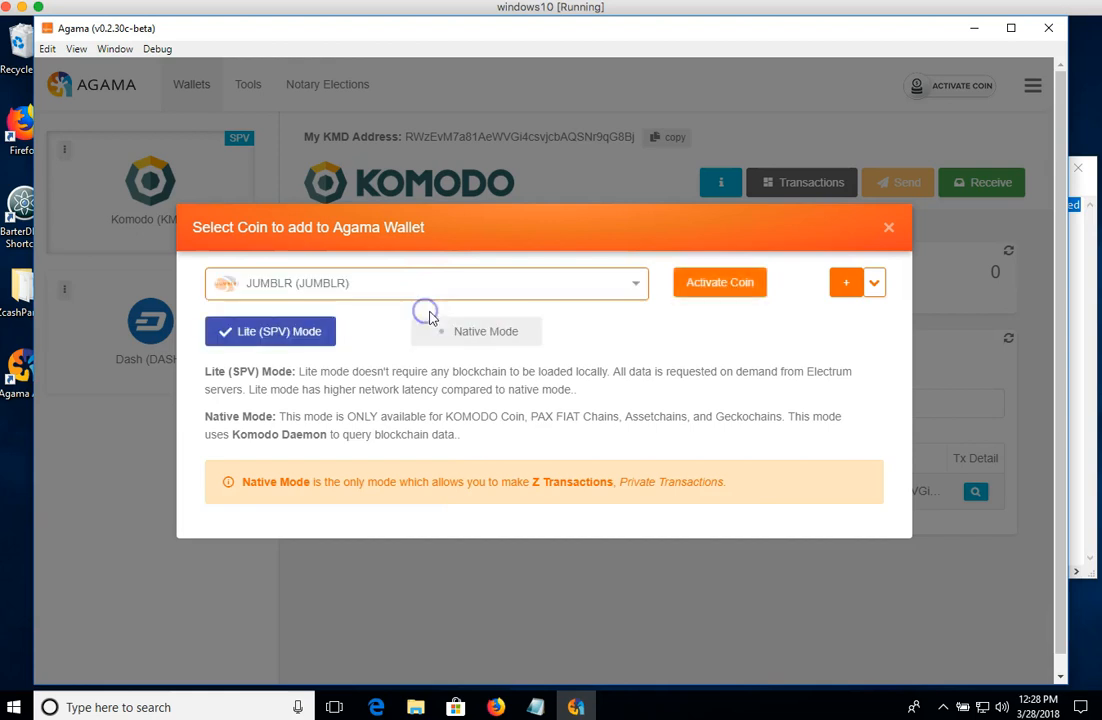
pyautogui.click(738, 286)
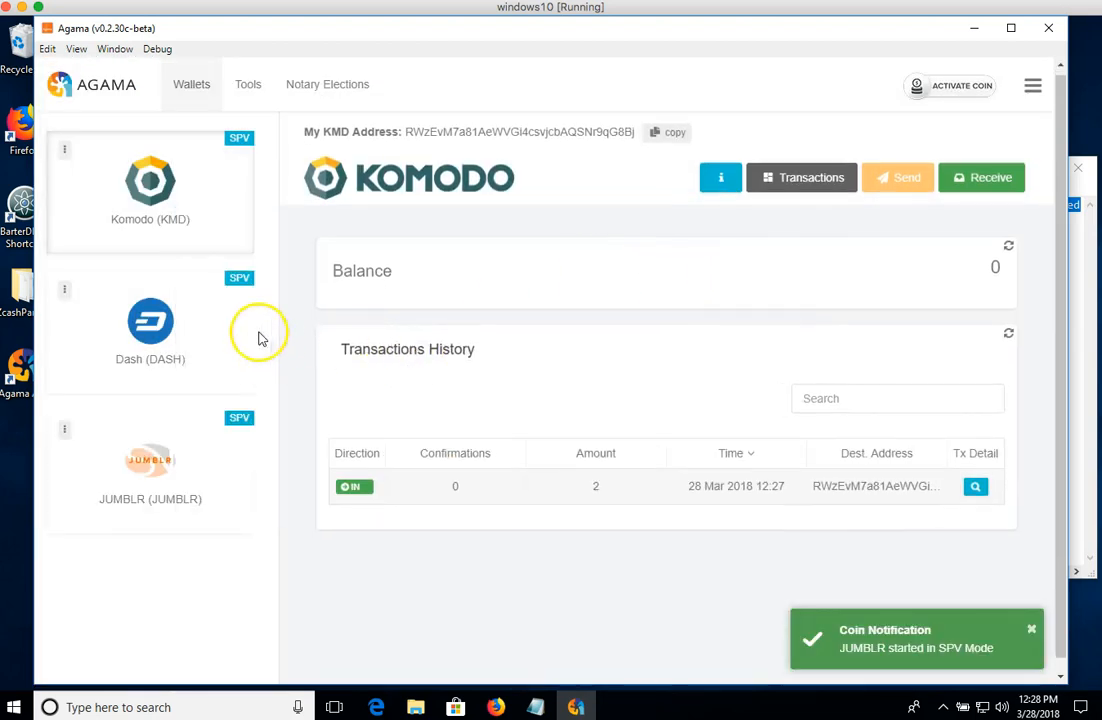
# View the Dash and JUMBLR wallets, and return to the Komodo wallet
pyautogui.click(220, 330)
pyautogui.click(196, 467)
pyautogui.click(167, 201)
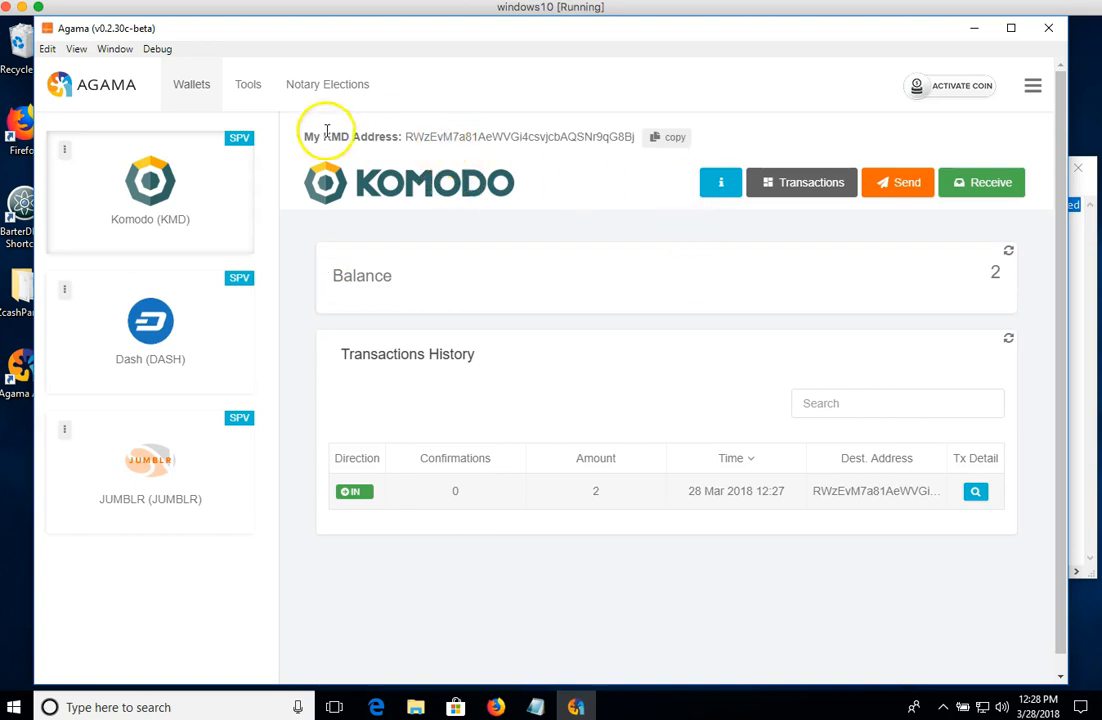
# Open the Seed to key pair tool and choose Komodo (KMD) as the coin
pyautogui.click(252, 92)
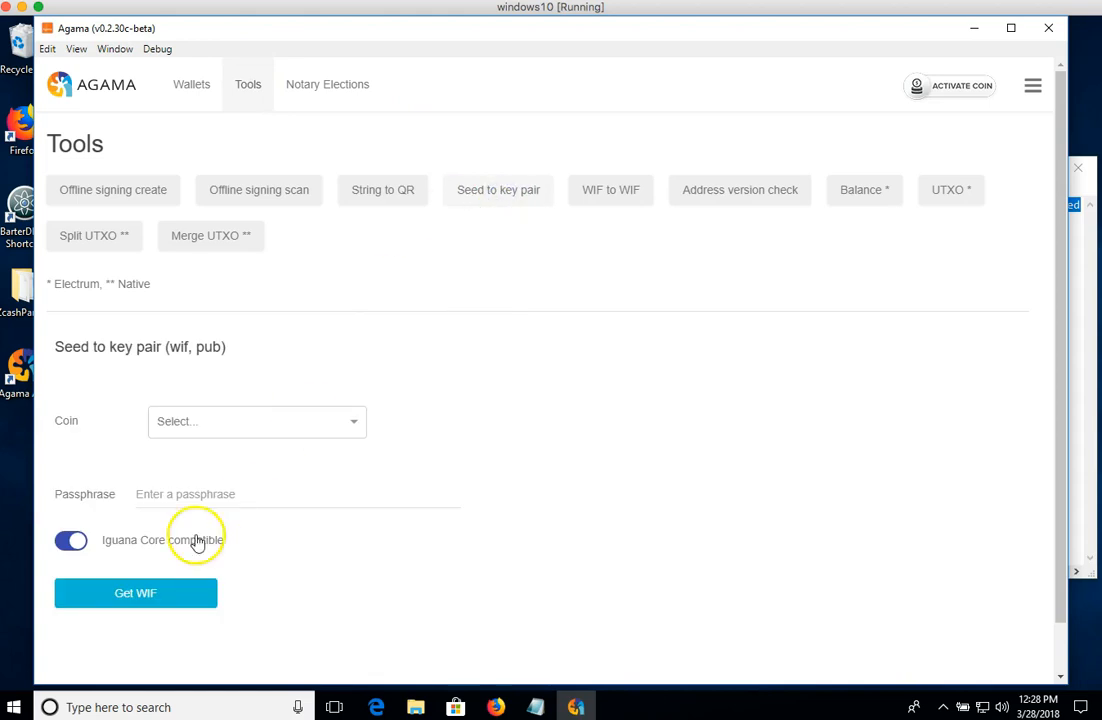
pyautogui.click(219, 421)
pyautogui.click(210, 452)
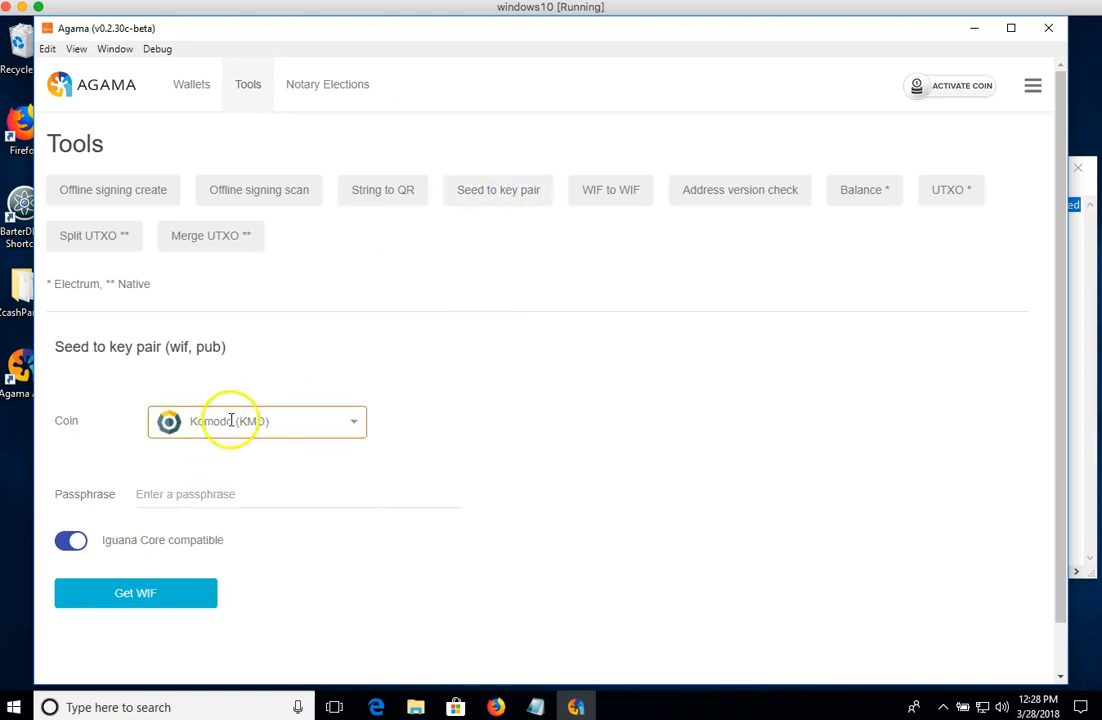
# Copy the seed phrase from Notepad into the passphrase field and generate the Komodo WIF key
pyautogui.click(535, 707)
pyautogui.rightClick(411, 206)
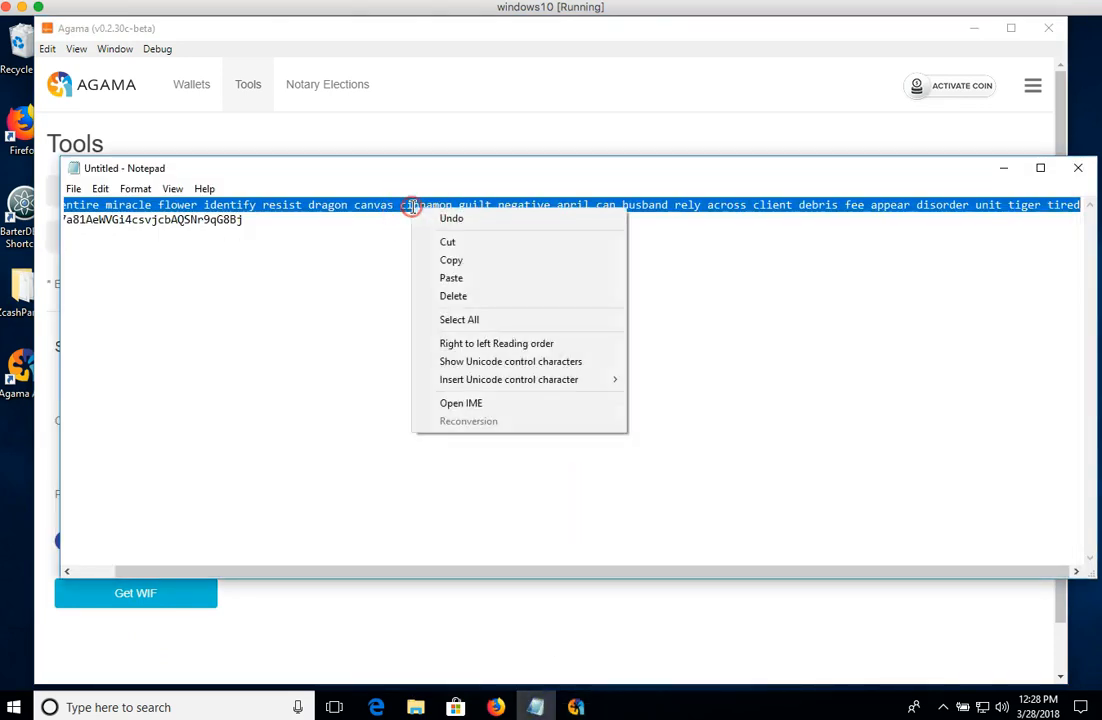
pyautogui.click(451, 260)
pyautogui.click(362, 632)
pyautogui.click(177, 492)
pyautogui.rightClick(177, 492)
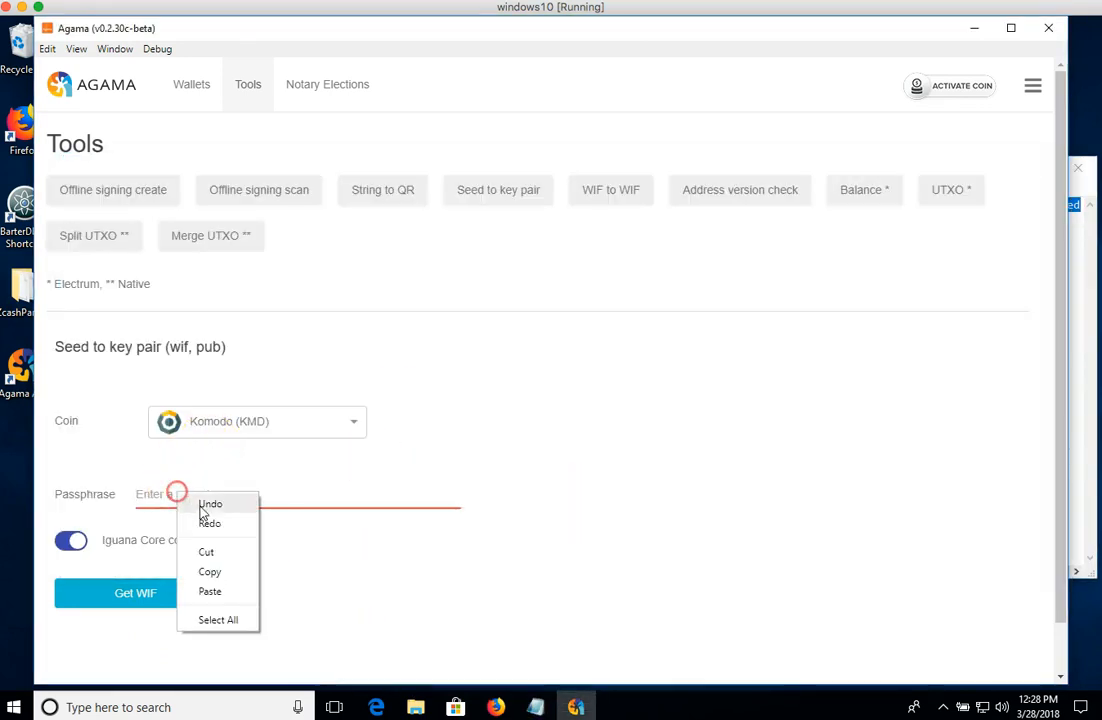
pyautogui.click(222, 591)
pyautogui.click(150, 600)
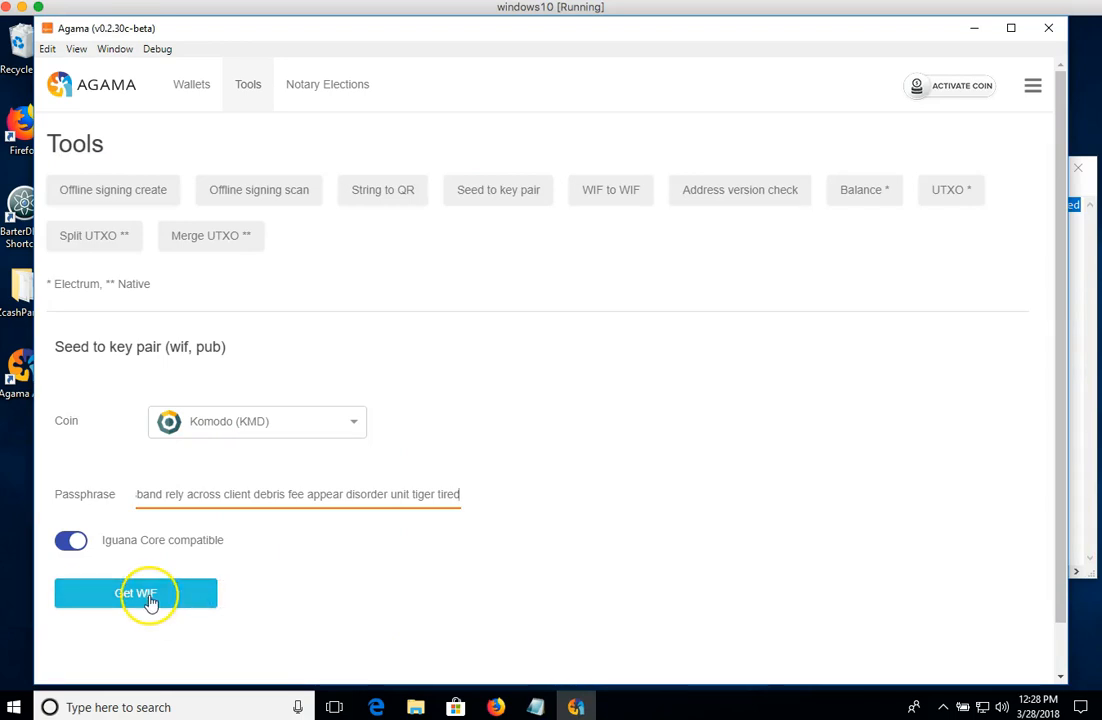
# Copy the generated WIF private key line and paste it below the address in Notepad
pyautogui.scroll(-1, 227, 598)
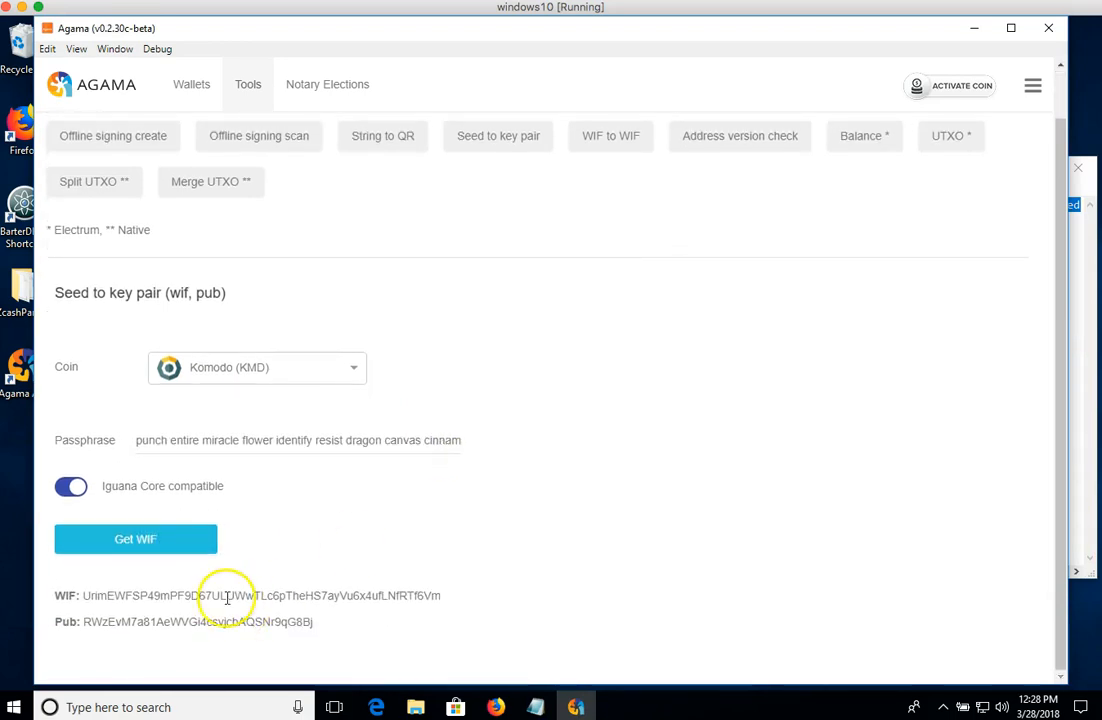
pyautogui.doubleClick(190, 597)
pyautogui.doubleClick(186, 596)
pyautogui.rightClick(186, 597)
pyautogui.click(212, 609)
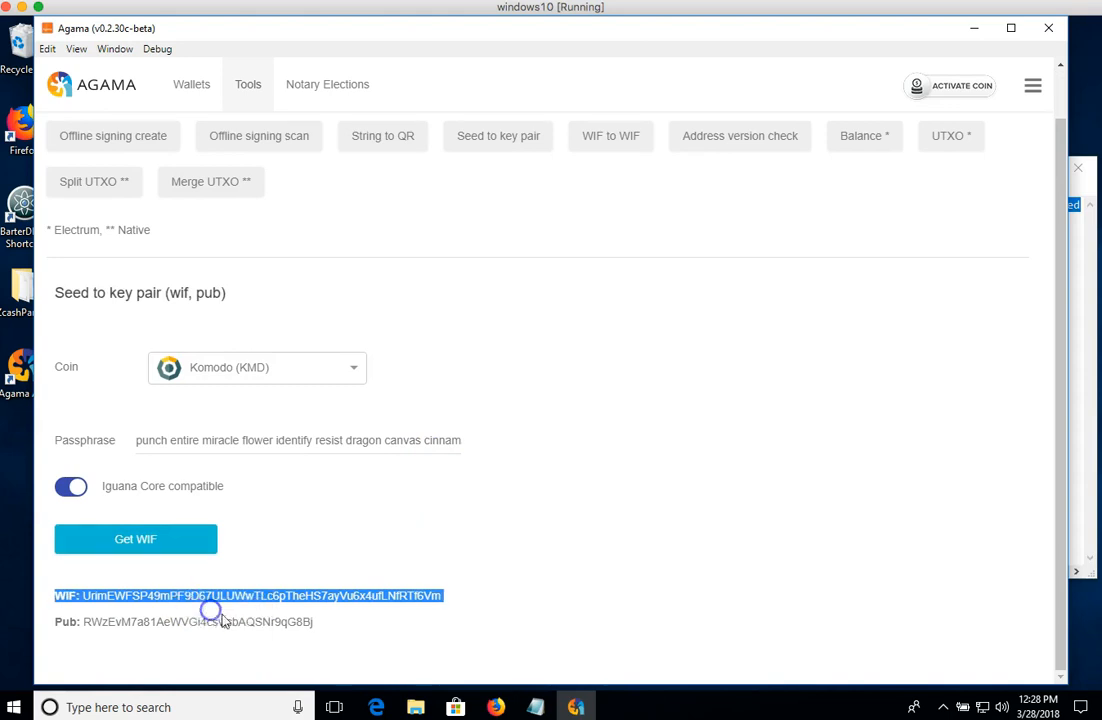
pyautogui.click(534, 707)
pyautogui.click(487, 357)
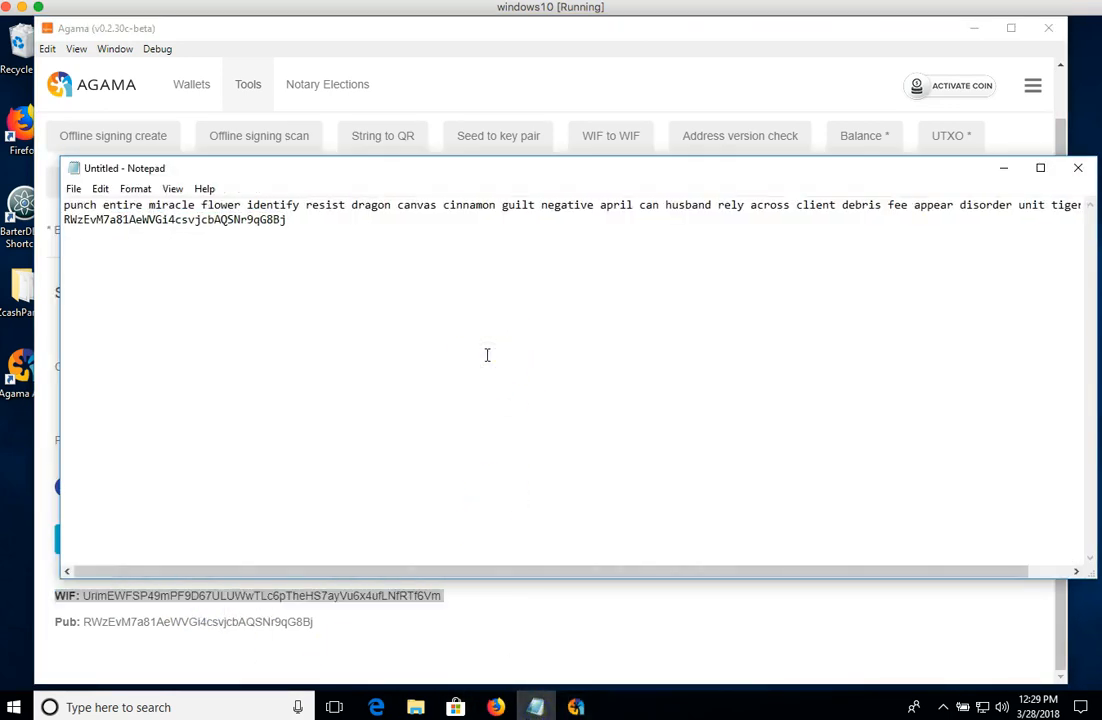
pyautogui.rightClick(410, 313)
pyautogui.click(453, 382)
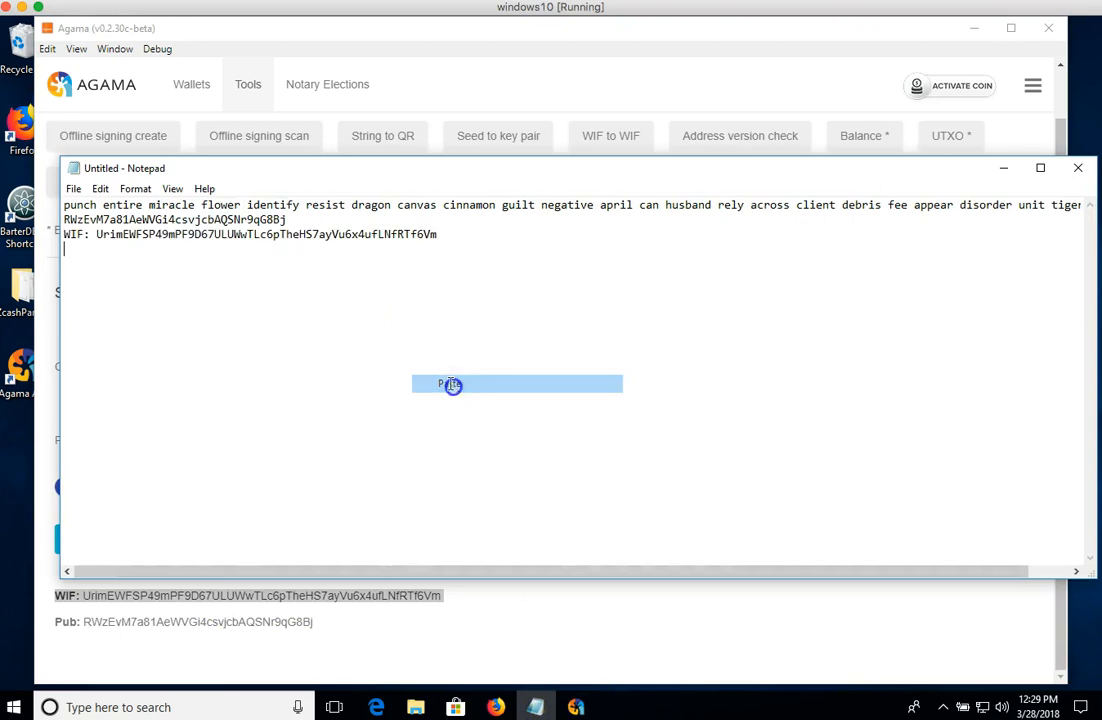
# Review the address and seed phrase stored in Notepad, and minimize its window
pyautogui.doubleClick(158, 218)
pyautogui.click(270, 255)
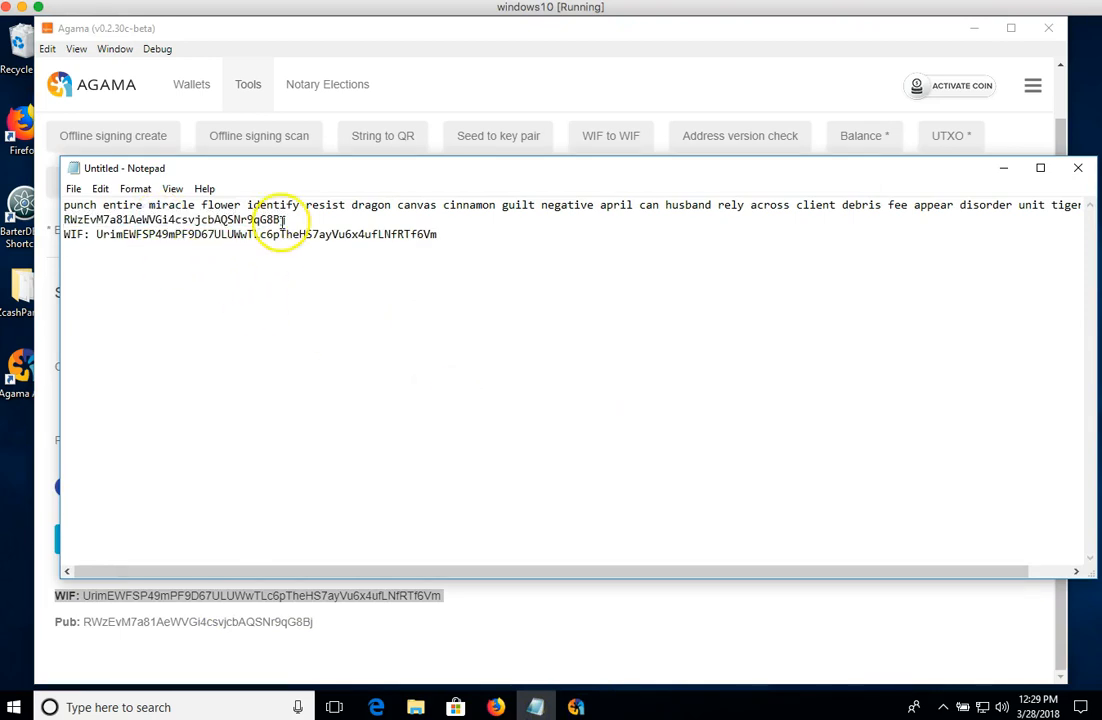
pyautogui.moveTo(65, 205); pyautogui.dragTo(236, 207)
pyautogui.click(232, 238)
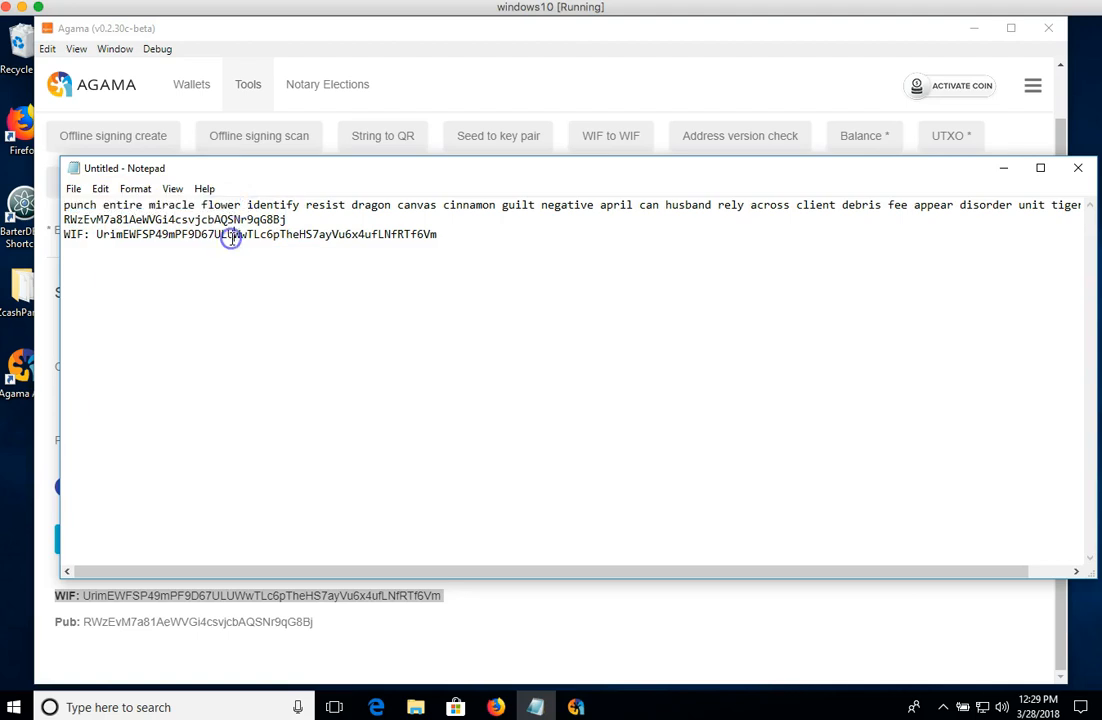
pyautogui.click(1004, 172)
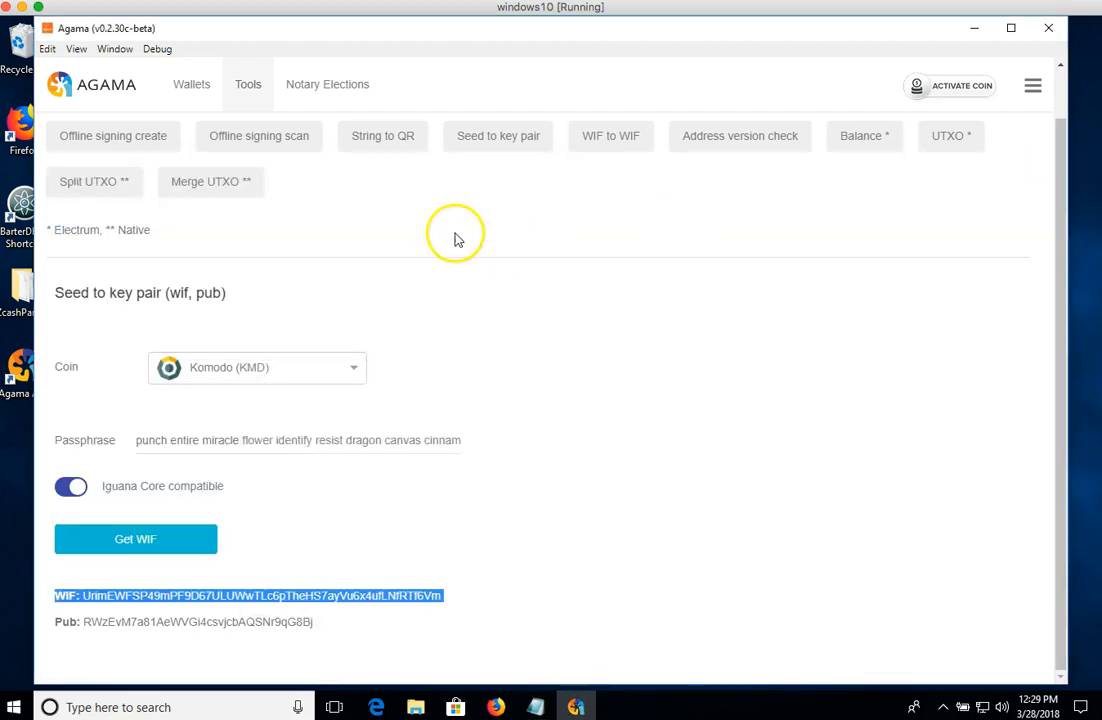
# Reset the Seed to key pair tool and choose Dash (DASH) as the coin
pyautogui.click(196, 88)
pyautogui.click(243, 87)
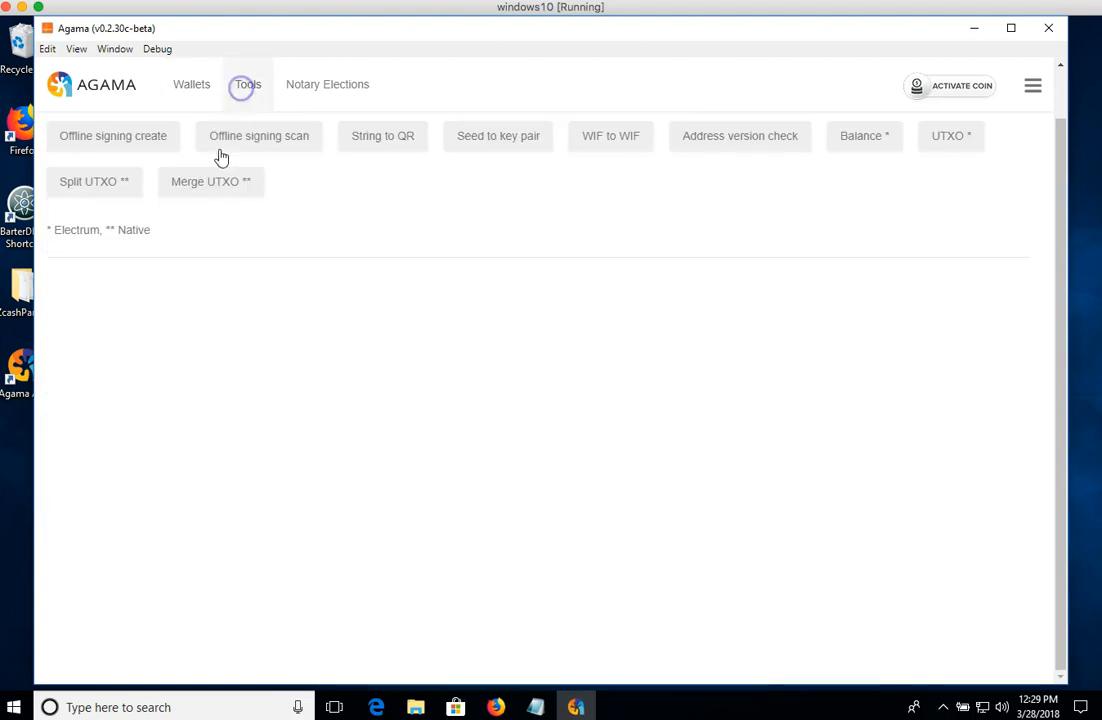
pyautogui.click(505, 140)
pyautogui.click(186, 366)
pyautogui.write('da')
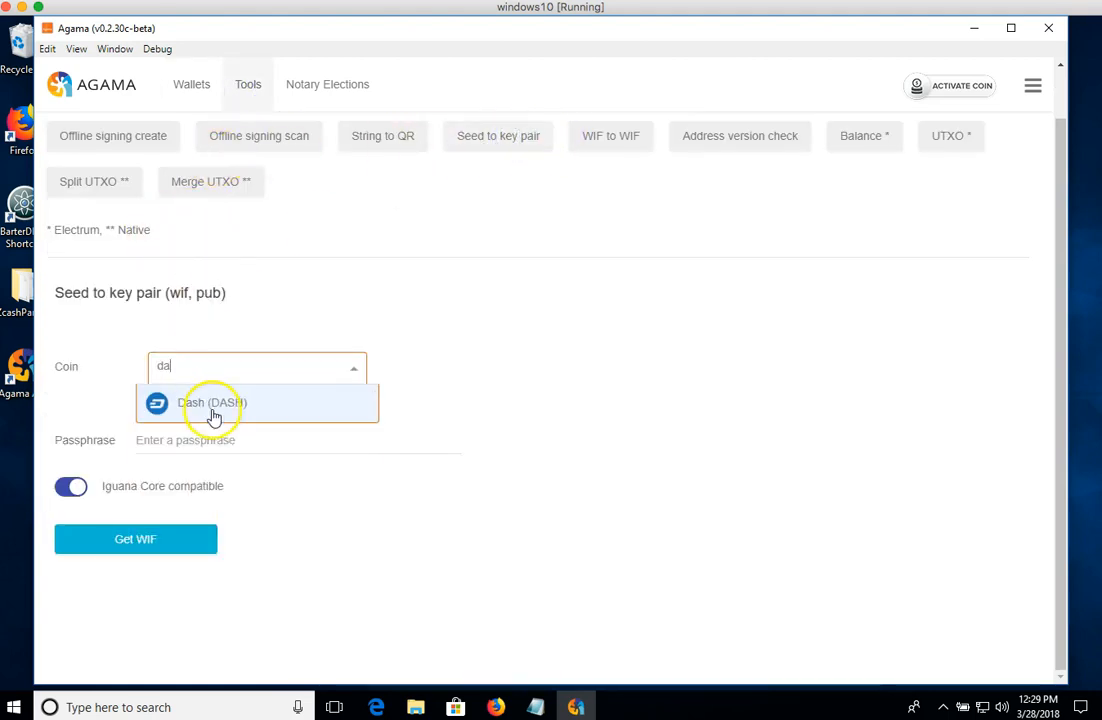
pyautogui.click(228, 403)
# Paste the copied WIF private key into the passphrase field for Dash
pyautogui.click(220, 440)
pyautogui.rightClick(220, 440)
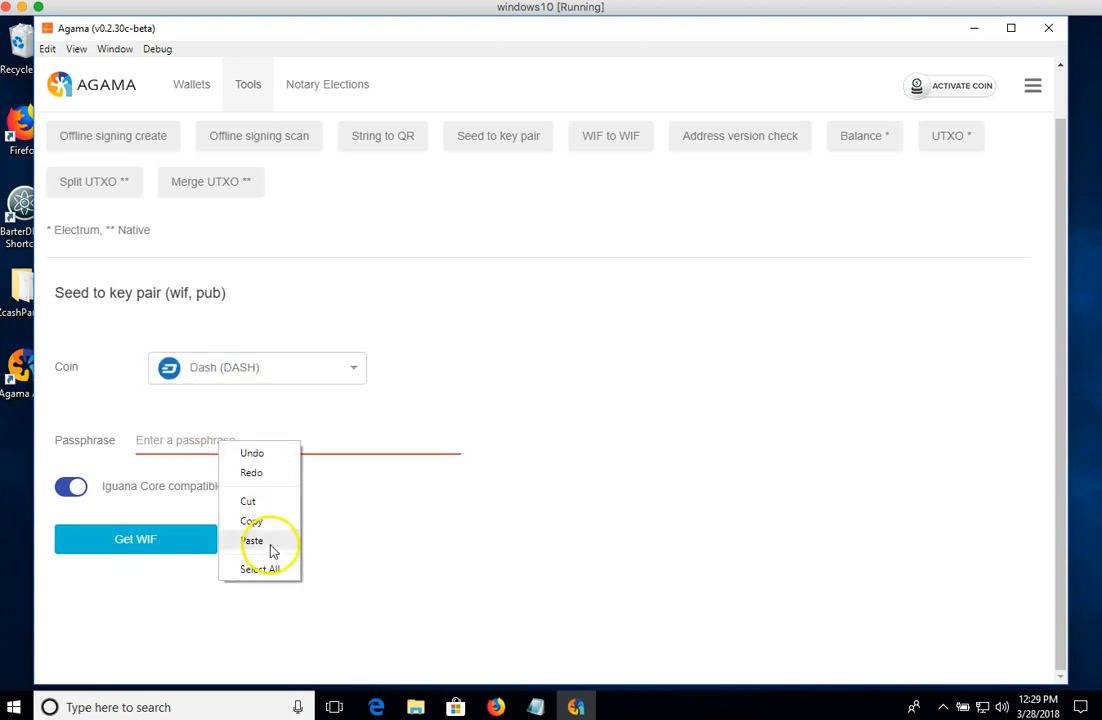
pyautogui.click(268, 543)
# Switch to Notepad and copy the complete seed phrase line
pyautogui.click(535, 707)
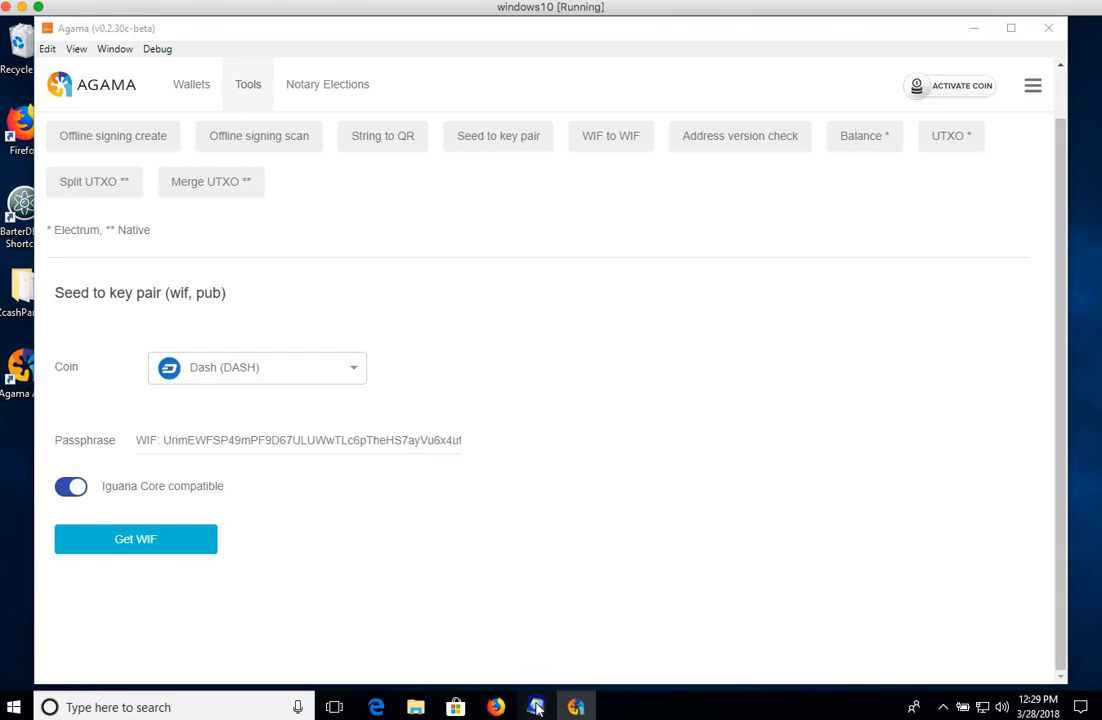
pyautogui.moveTo(64, 205); pyautogui.dragTo(440, 235)
pyautogui.click(648, 212)
pyautogui.click(64, 205)
pyautogui.moveTo(62, 205); pyautogui.dragTo(1096, 205)
pyautogui.rightClick(1075, 205)
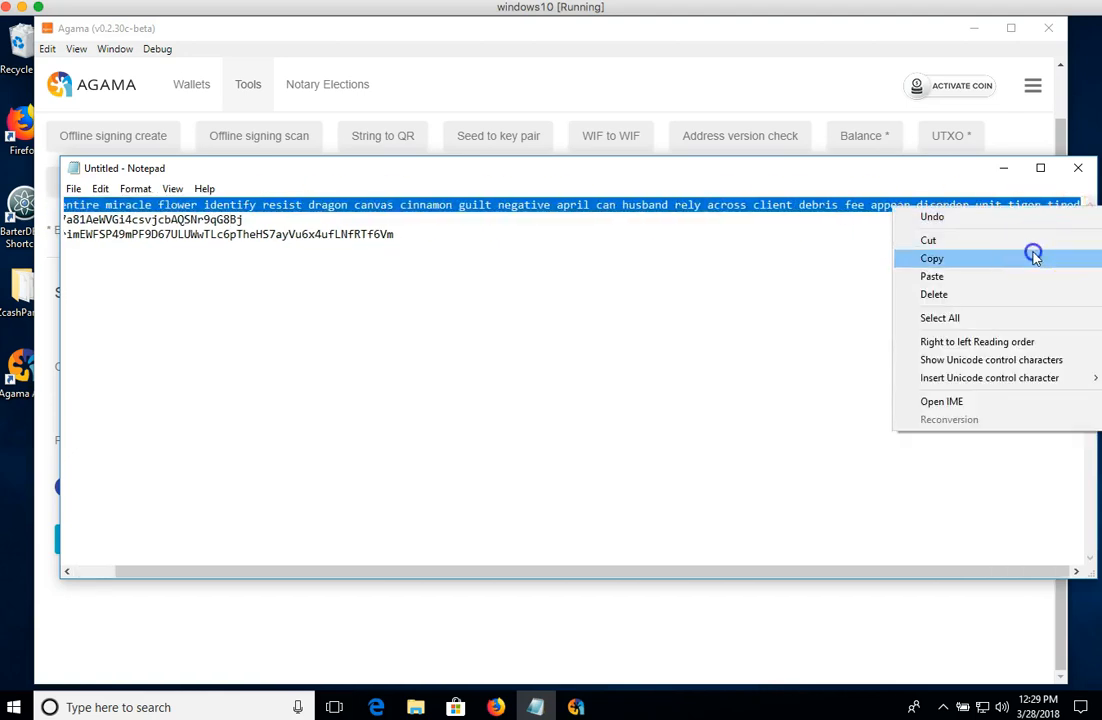
pyautogui.click(1035, 255)
# Replace the Dash passphrase in the Seed to key pair tool with the copied seed phrase and generate the WIF
pyautogui.click(500, 600)
pyautogui.doubleClick(276, 435)
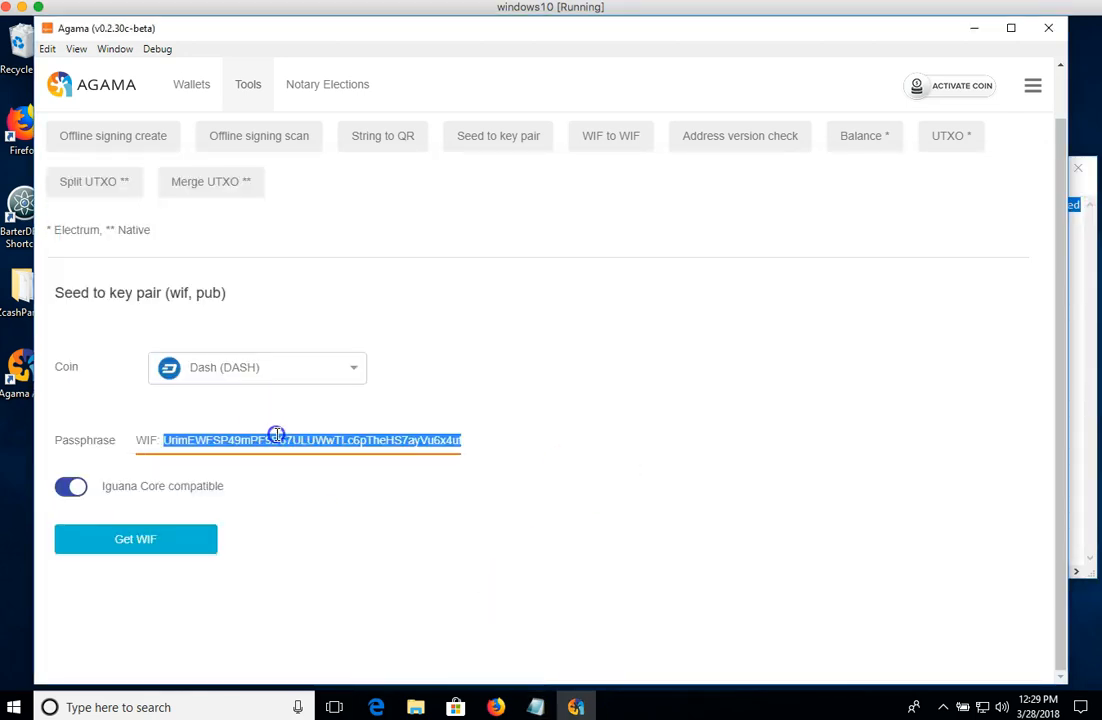
pyautogui.rightClick(276, 433)
pyautogui.click(309, 530)
pyautogui.click(179, 545)
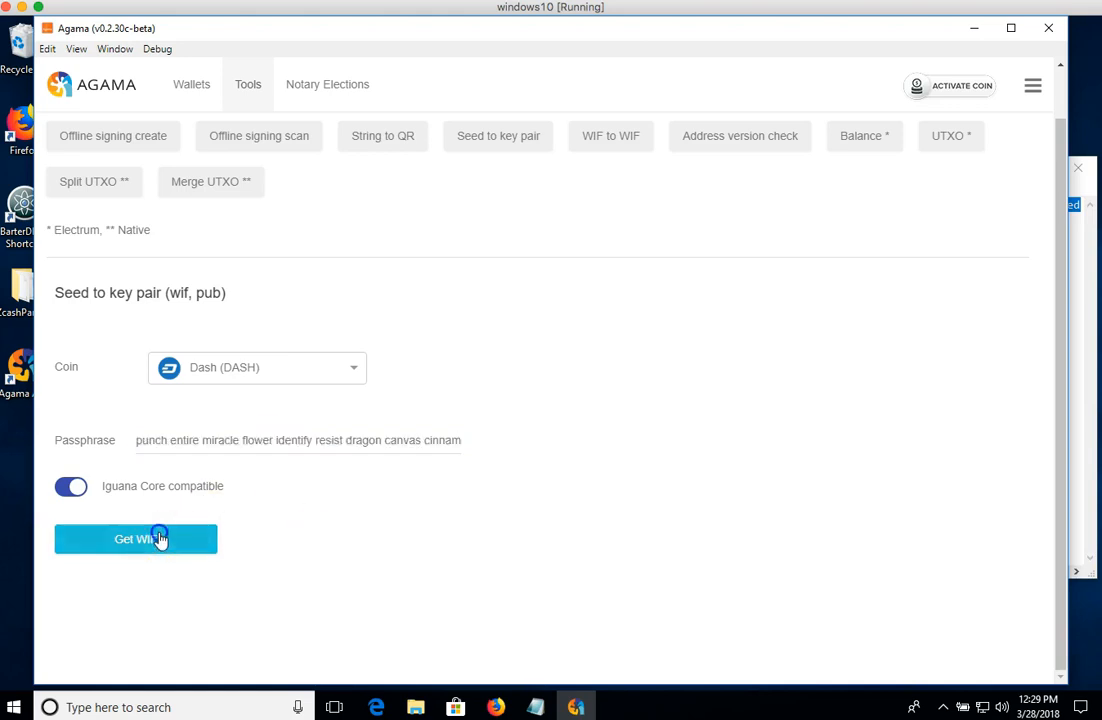
# Examine the generated Dash WIF and Pub values, and look through the list of available coins
pyautogui.doubleClick(220, 597)
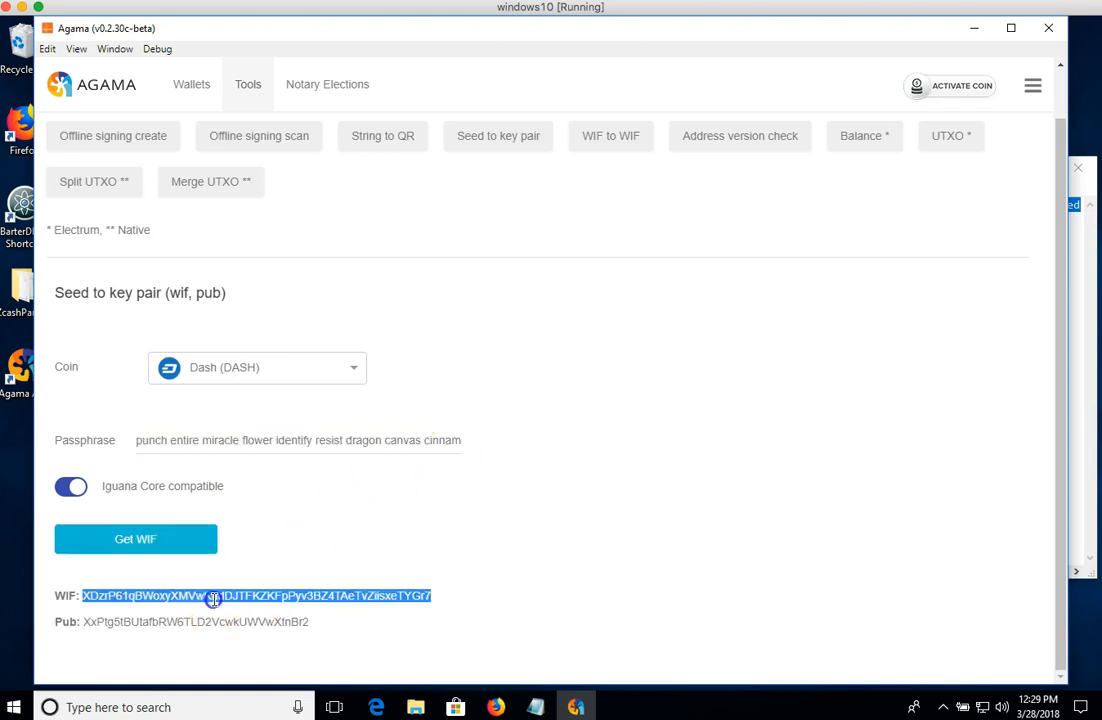
pyautogui.doubleClick(136, 622)
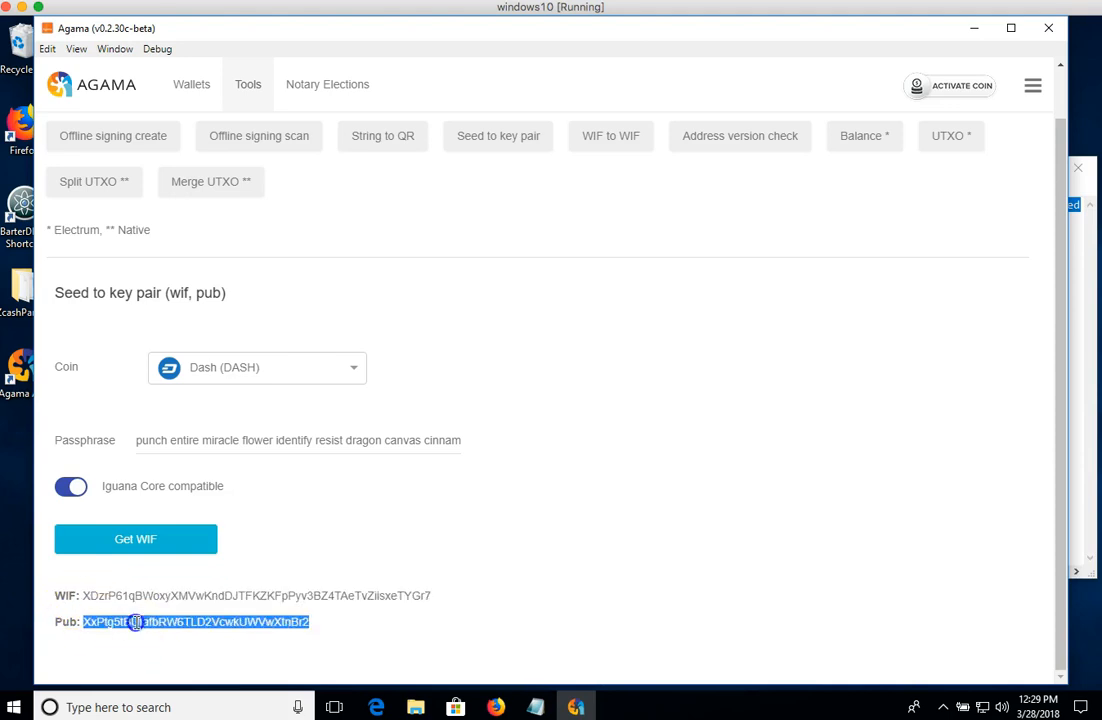
pyautogui.click(295, 366)
pyautogui.scroll(-5, 258, 487)
pyautogui.click(475, 535)
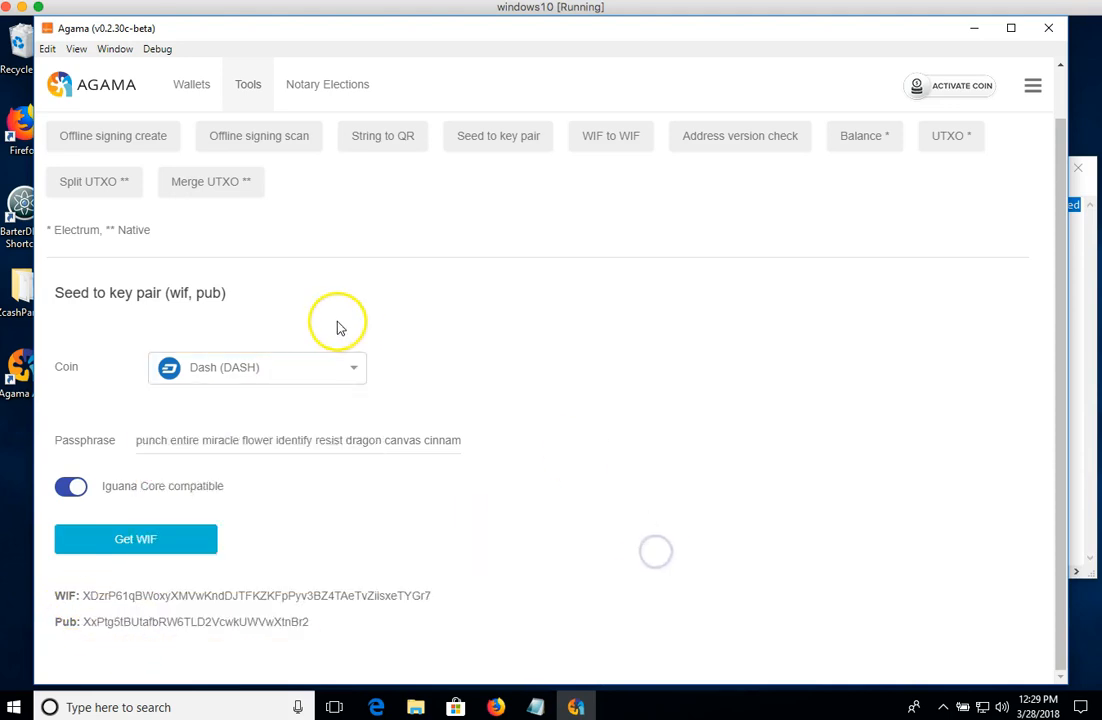
pyautogui.scroll(1, 325, 280)
# Return to the Komodo wallet and copy its public KMD address from the receiving addresses
pyautogui.click(196, 92)
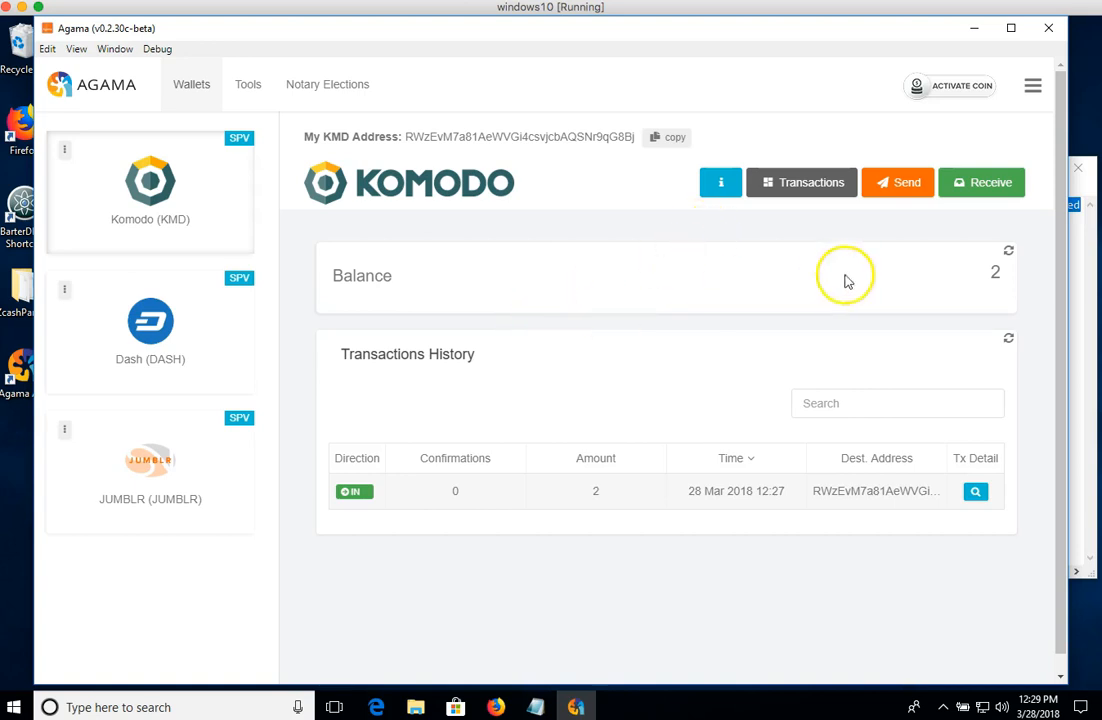
pyautogui.click(895, 188)
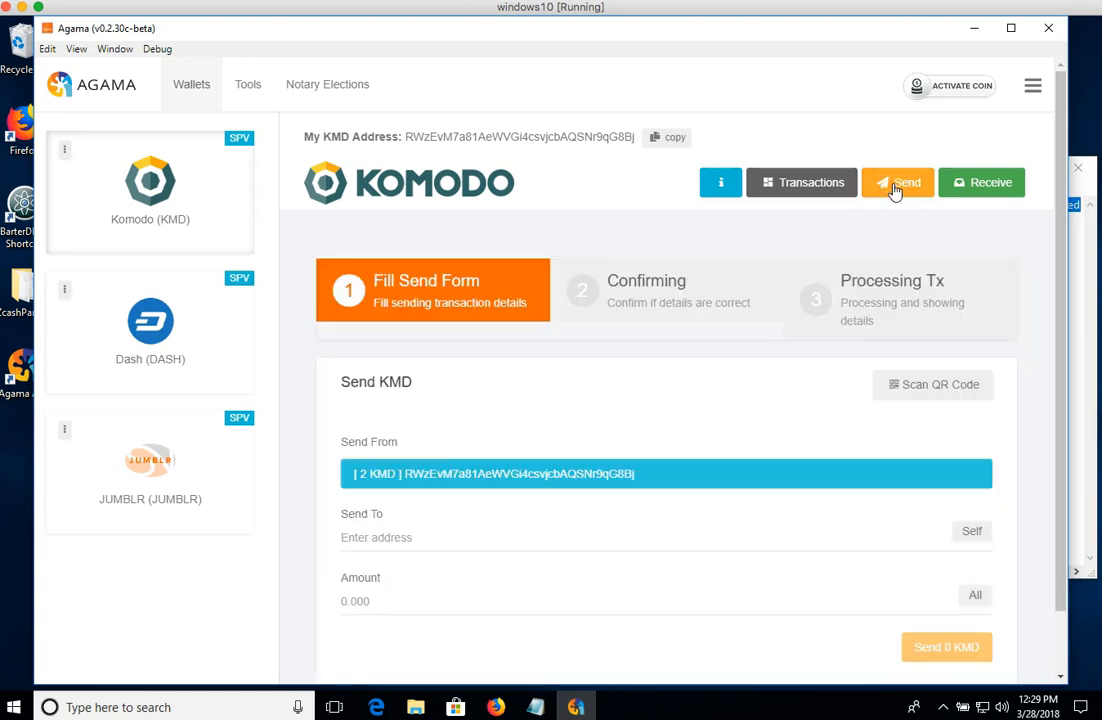
pyautogui.click(980, 182)
pyautogui.doubleClick(621, 386)
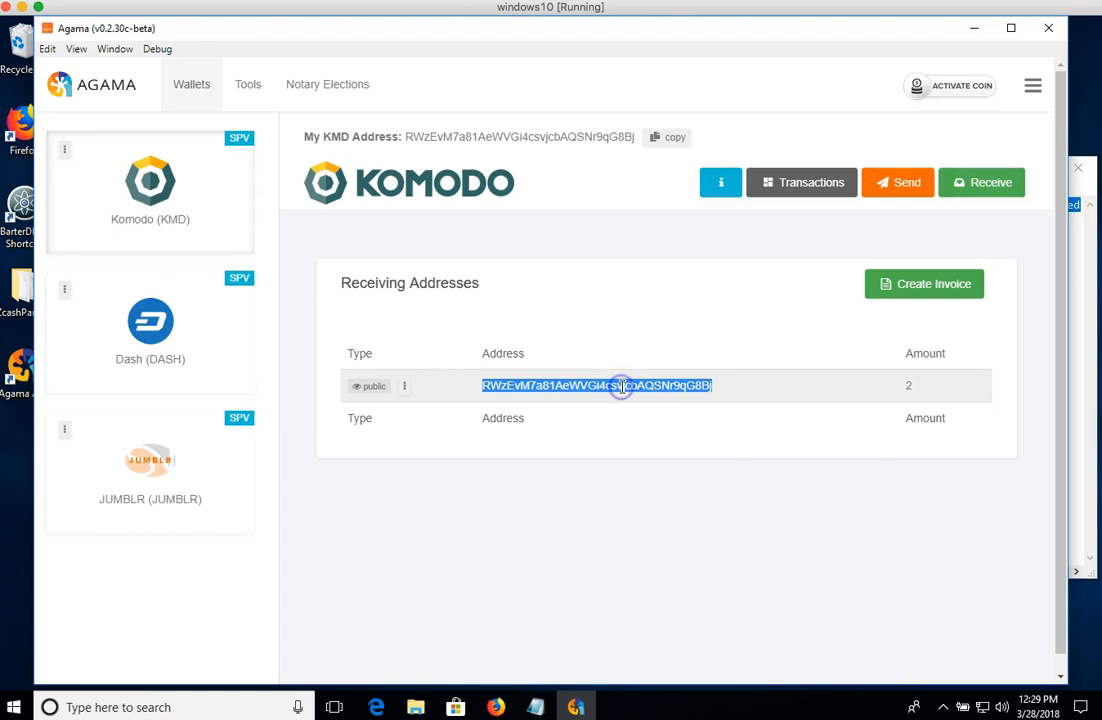
pyautogui.press('super+c')
pyautogui.click(530, 192)
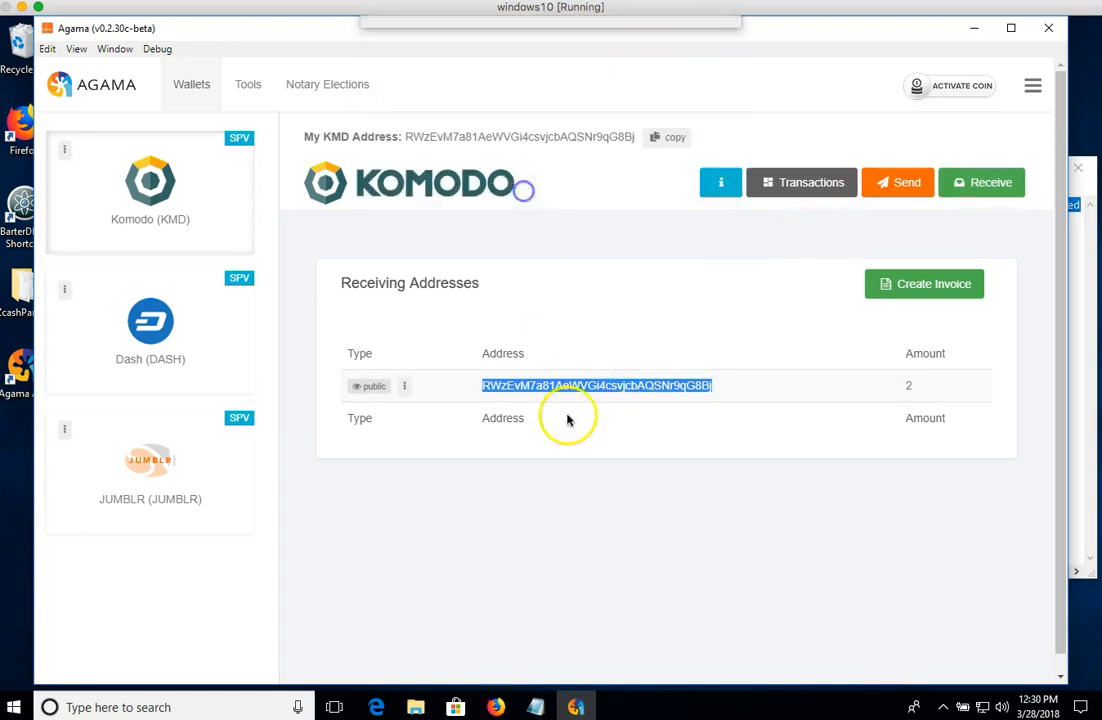
pyautogui.rightClick(566, 388)
pyautogui.click(584, 393)
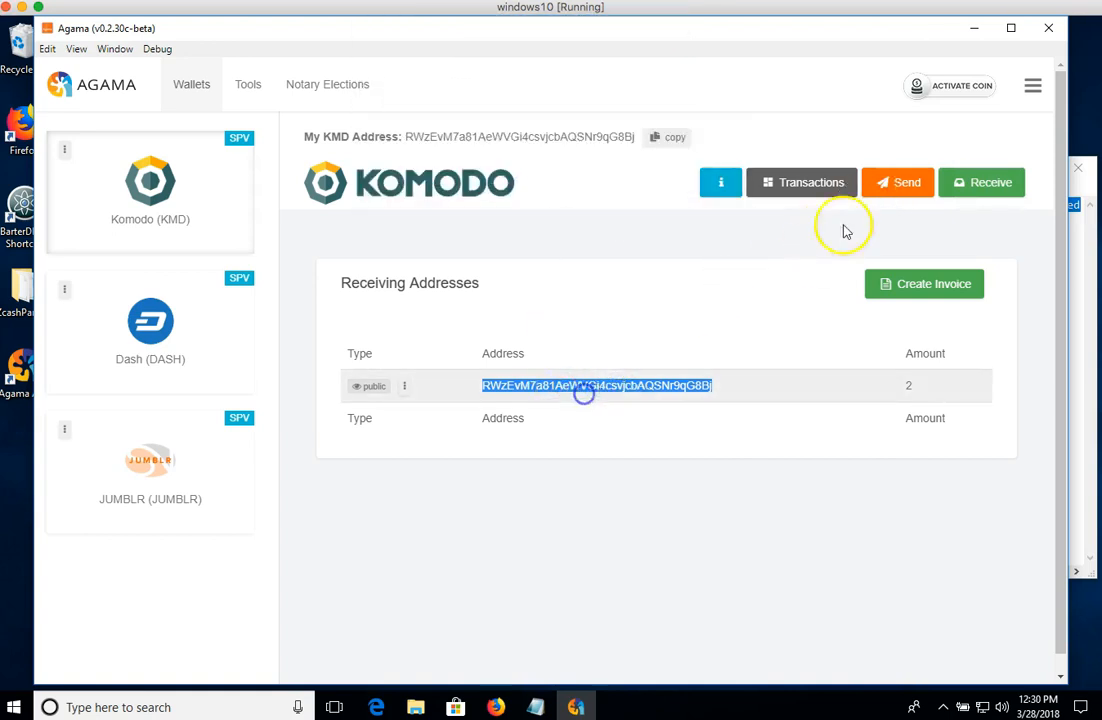
# Send the entire KMD balance to the copied wallet address and confirm the transaction
pyautogui.click(880, 188)
pyautogui.click(518, 547)
pyautogui.rightClick(518, 547)
pyautogui.click(556, 646)
pyautogui.click(975, 596)
pyautogui.click(937, 650)
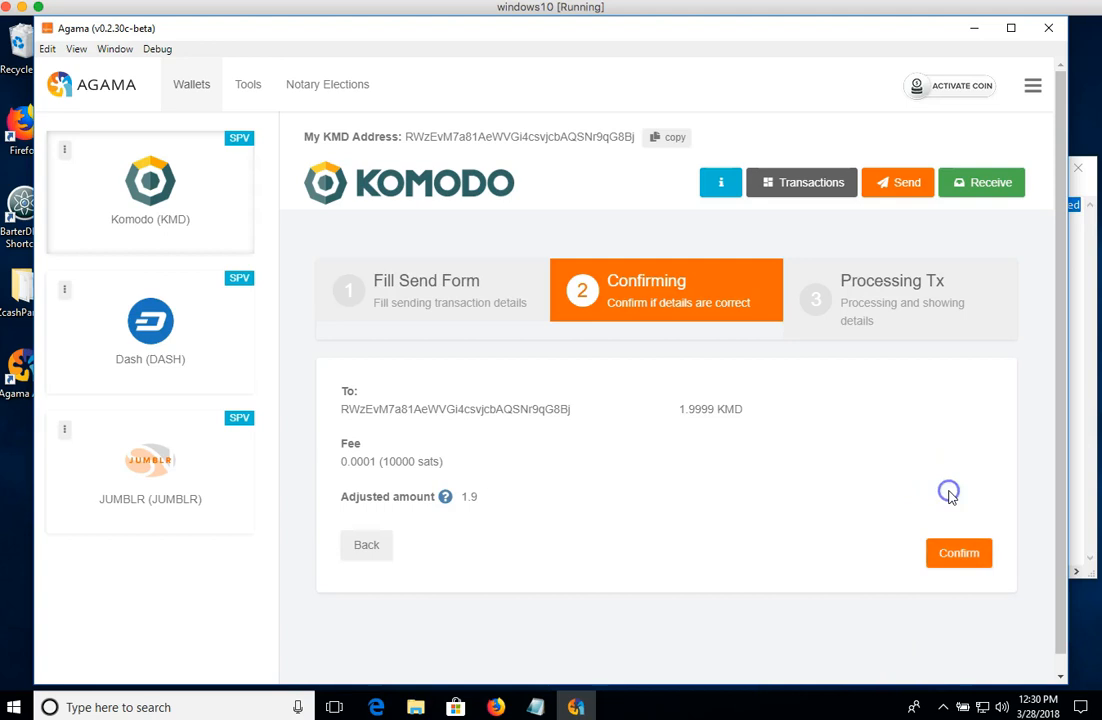
pyautogui.click(942, 560)
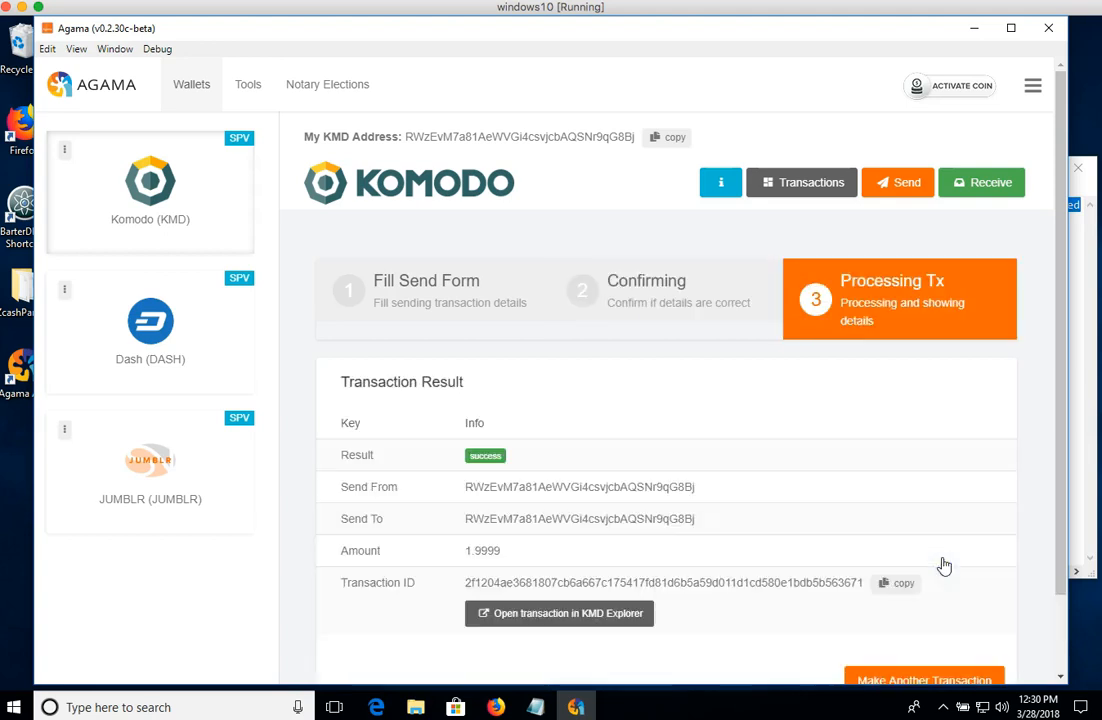
# Review the KMD transaction result and highlight its transaction ID
pyautogui.scroll(-1, 827, 530)
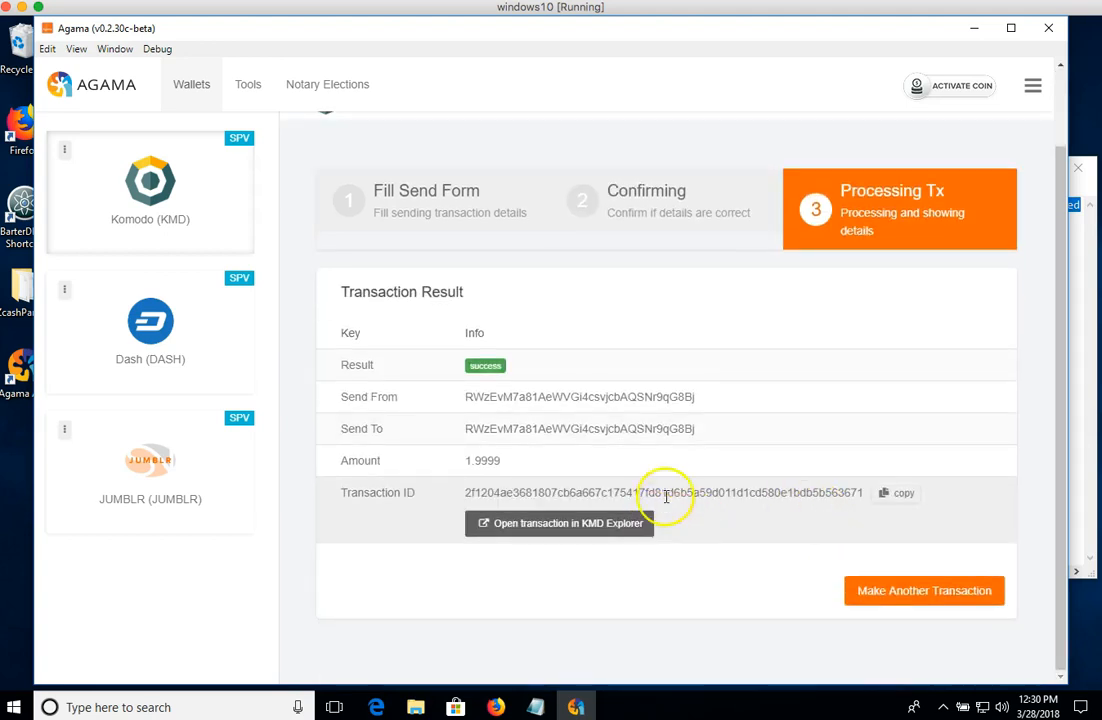
pyautogui.doubleClick(666, 493)
pyautogui.scroll(1, 667, 497)
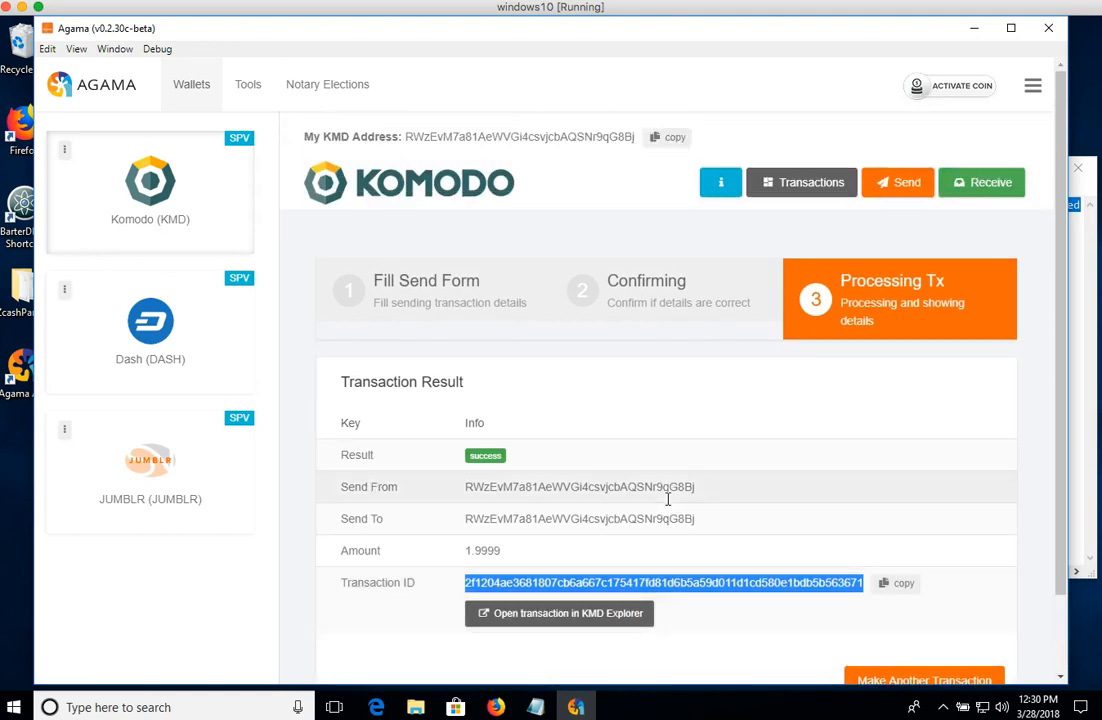